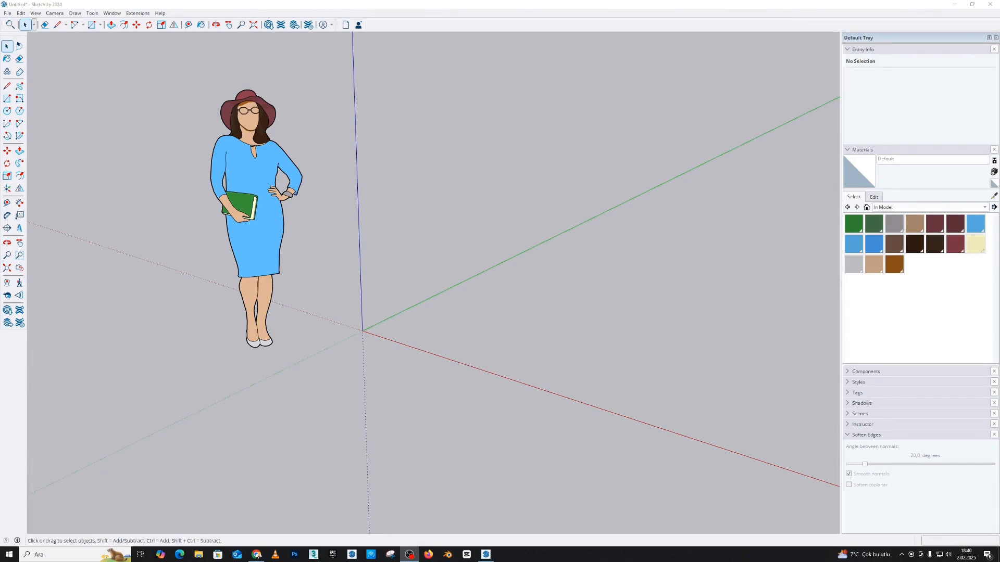
Check the toaster reference photo in the browser and, back in SketchUp, draw an upright rectangle about 70 × 48 cm parallel to the red axis.
left_click(257, 555)
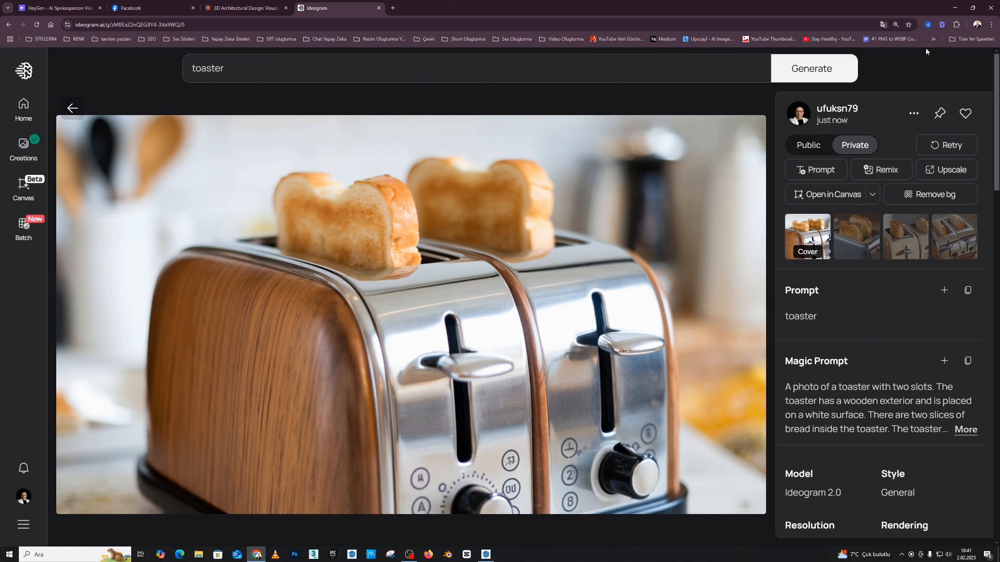
left_click(955, 7)
middle_click_drag(597, 234, 565, 286)
middle_click_drag(429, 350, 554, 252)
left_click(7, 99)
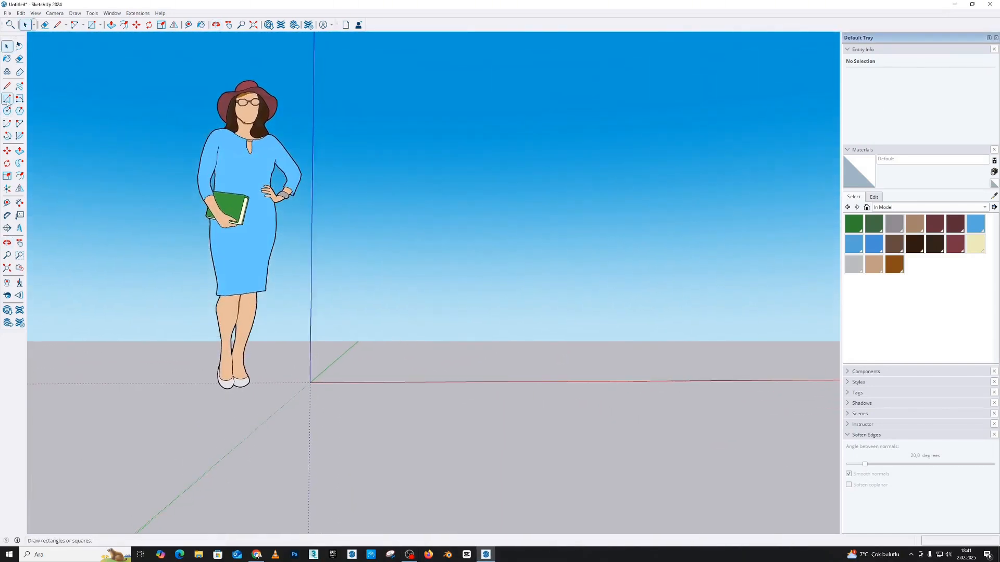
left_click(418, 348)
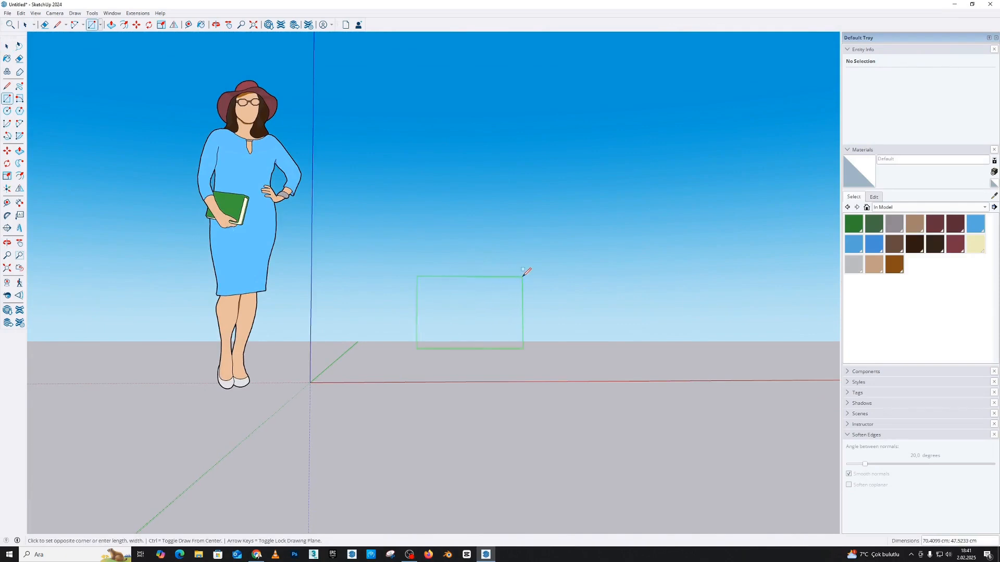
left_click(523, 276)
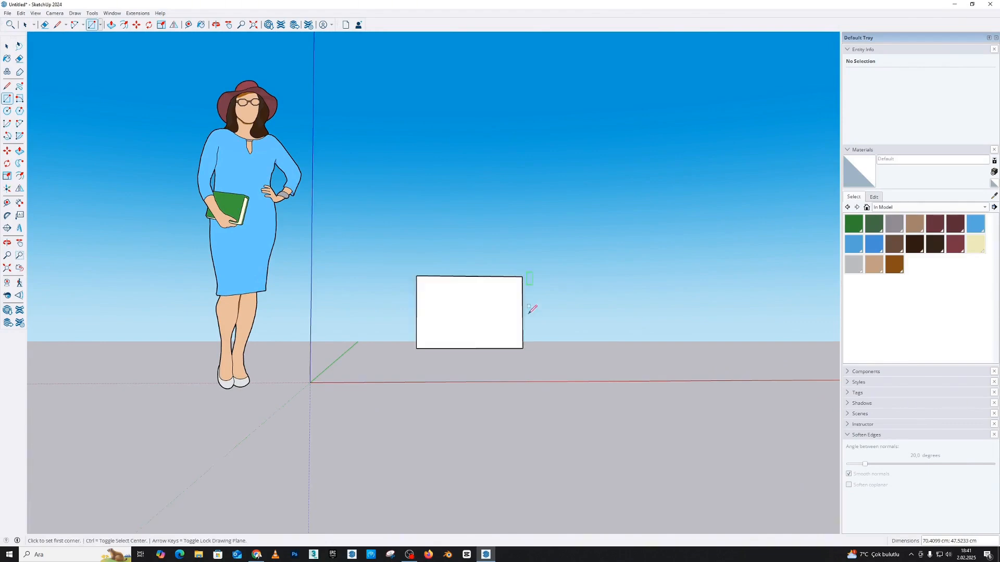
scroll(464, 310, "up", 5)
middle_click_drag(461, 315, 214, 224)
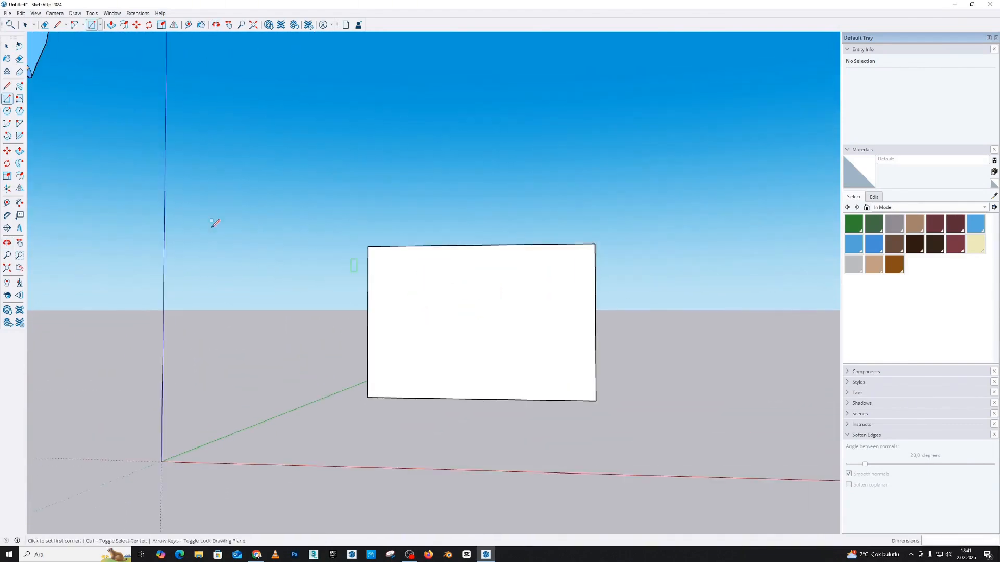
left_click(19, 124)
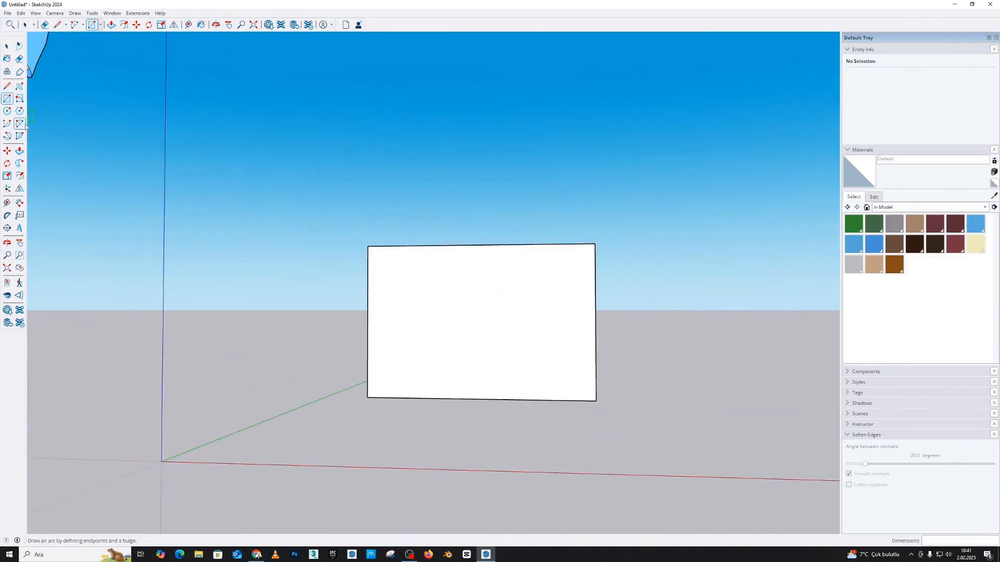
scroll(343, 271, "up", 1)
left_click(376, 283)
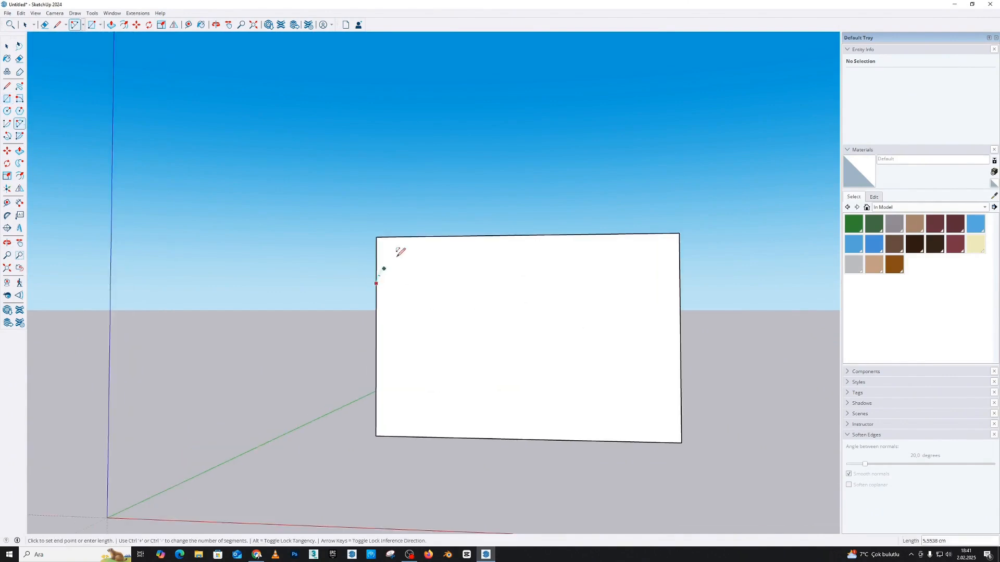
left_click(421, 238)
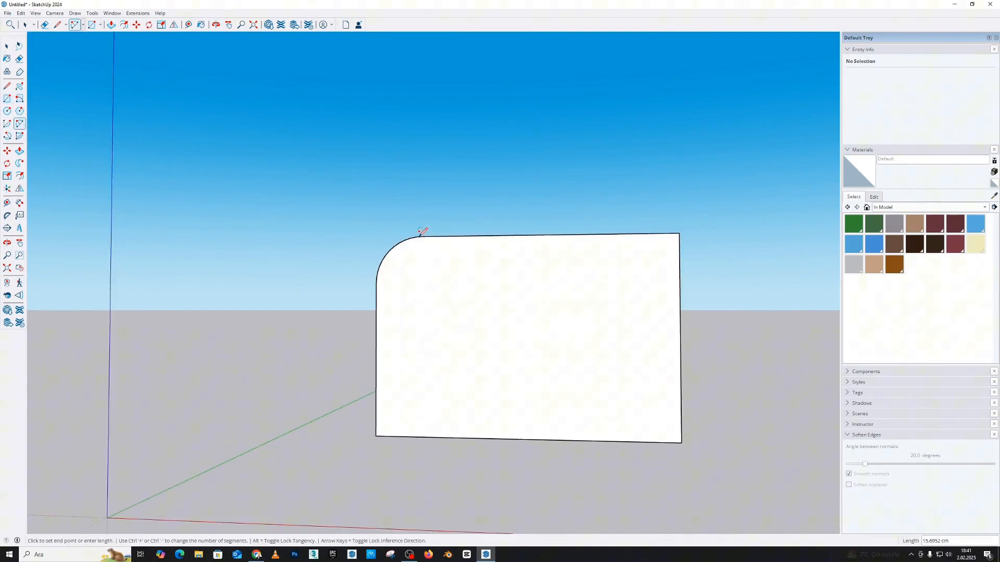
middle_click_drag(495, 274, 519, 276)
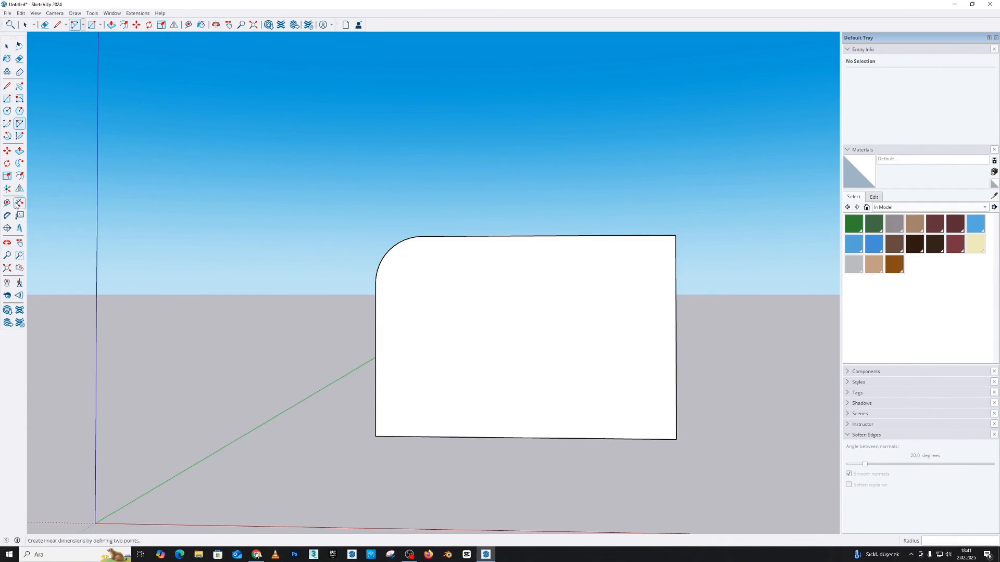
left_click(7, 203)
left_click(451, 236)
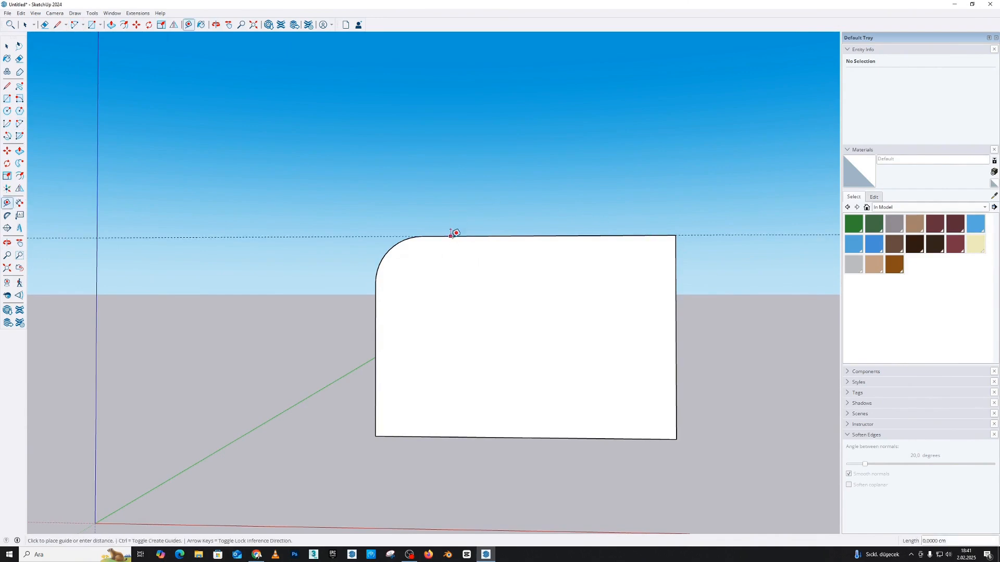
left_click(451, 278)
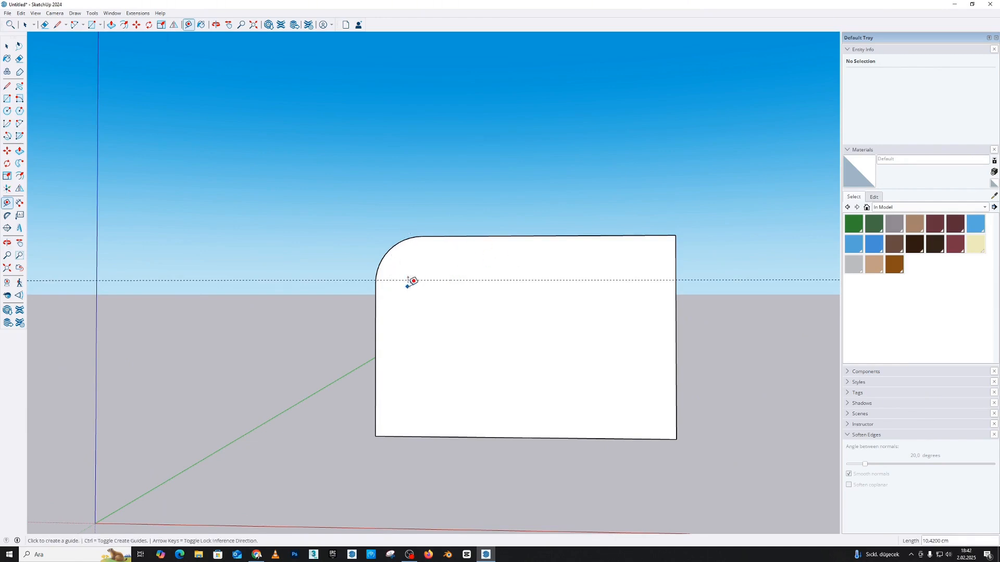
key("ctrl+z")
key("ctrl+z")
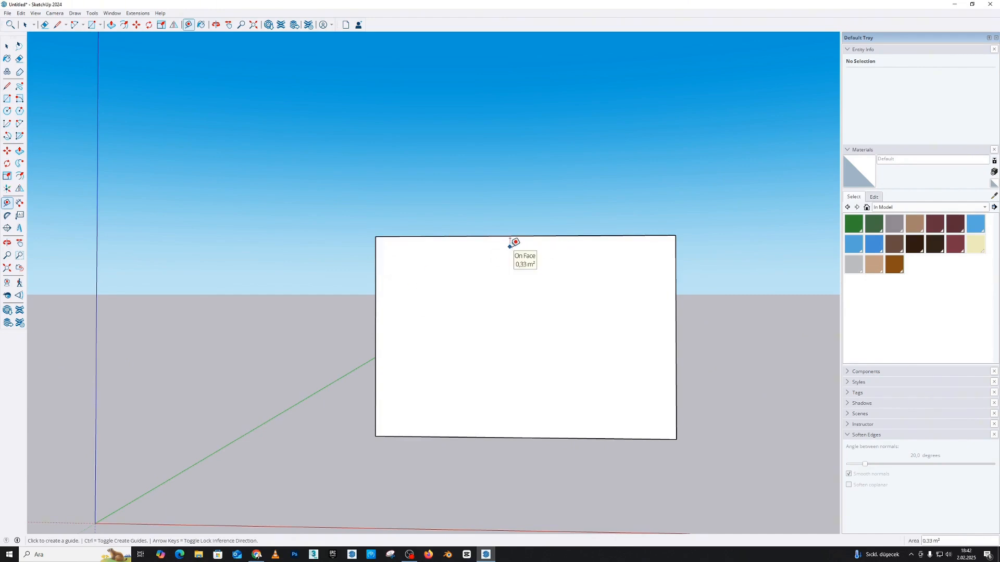
Place a guide 10 cm below the rectangle's top edge and round both upper corners with tangent arcs starting at the guide.
left_click(466, 236)
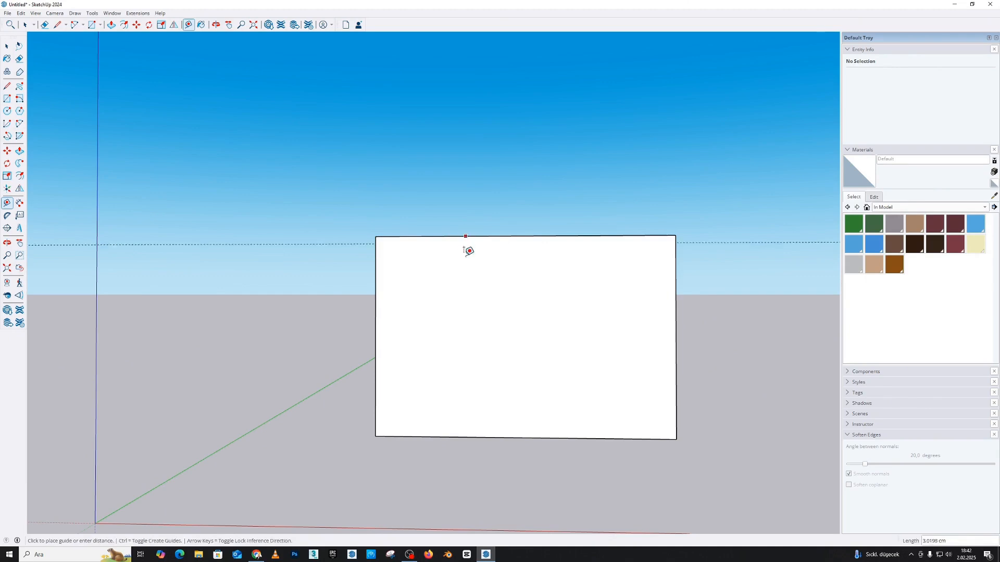
left_click(468, 257)
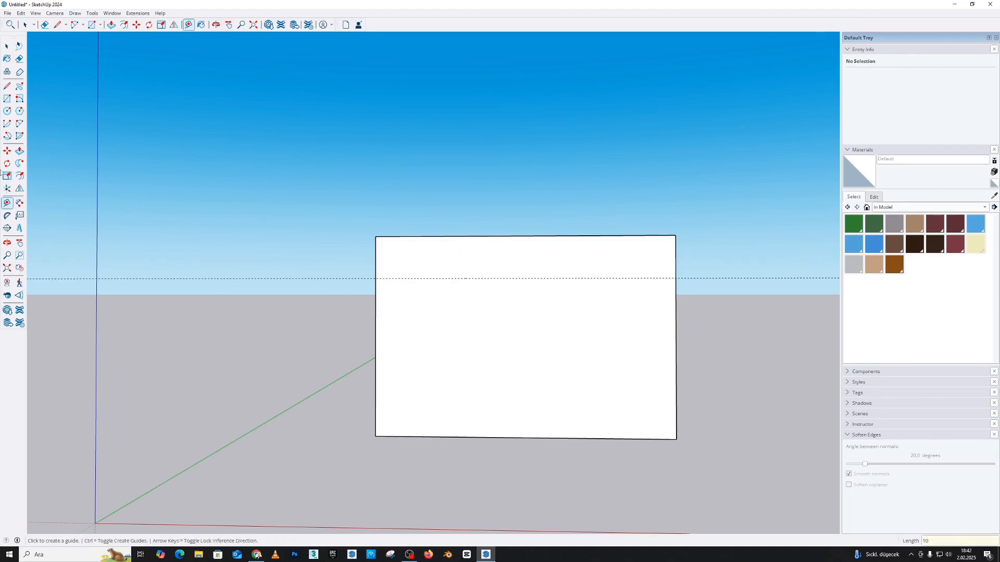
left_click(20, 123)
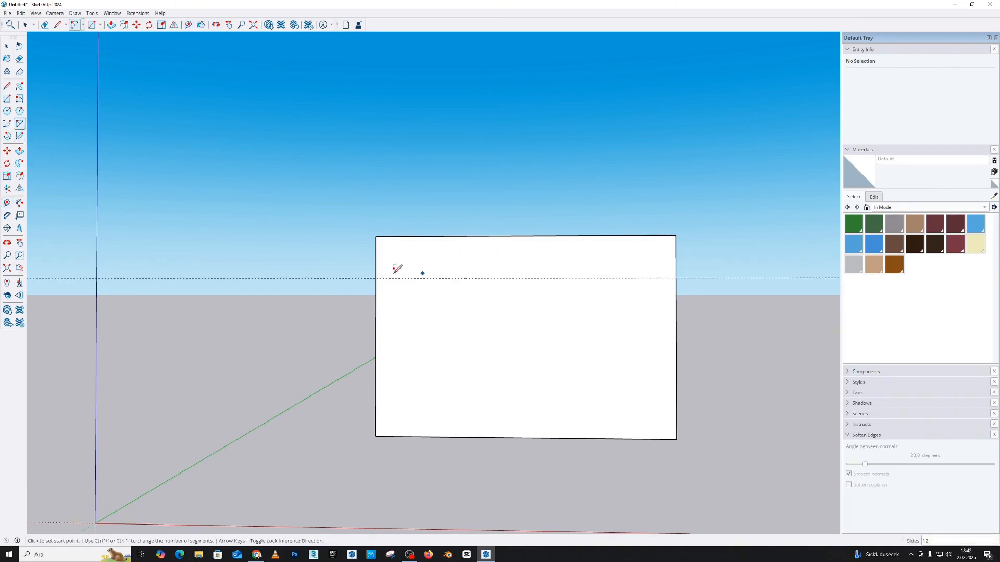
left_click(375, 271)
left_click(415, 236)
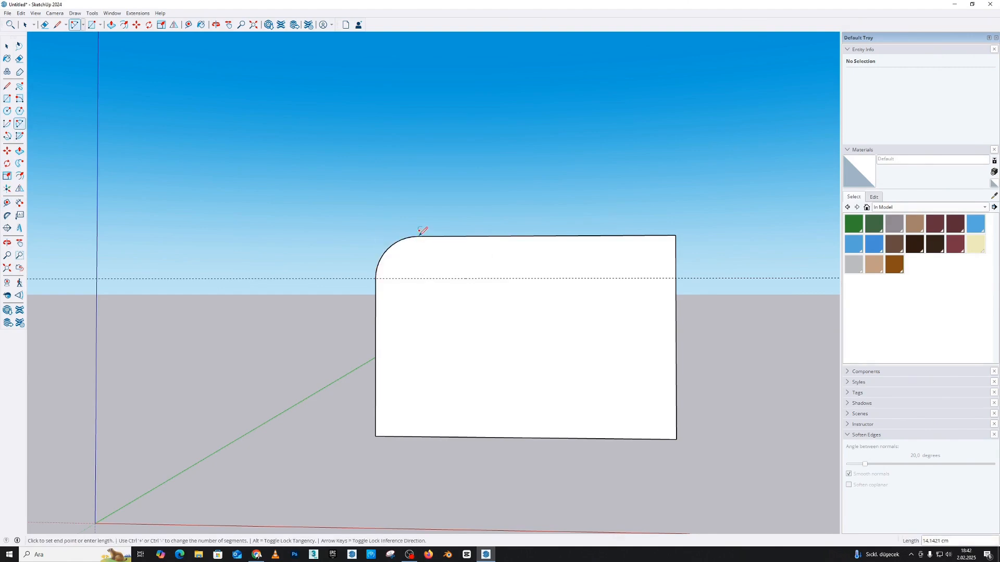
left_click(676, 278)
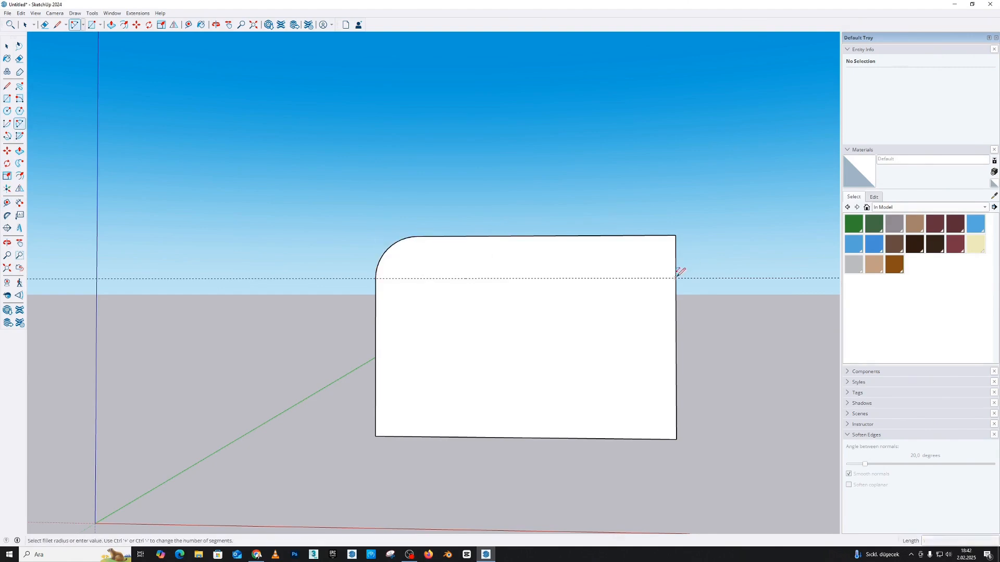
left_click(633, 234)
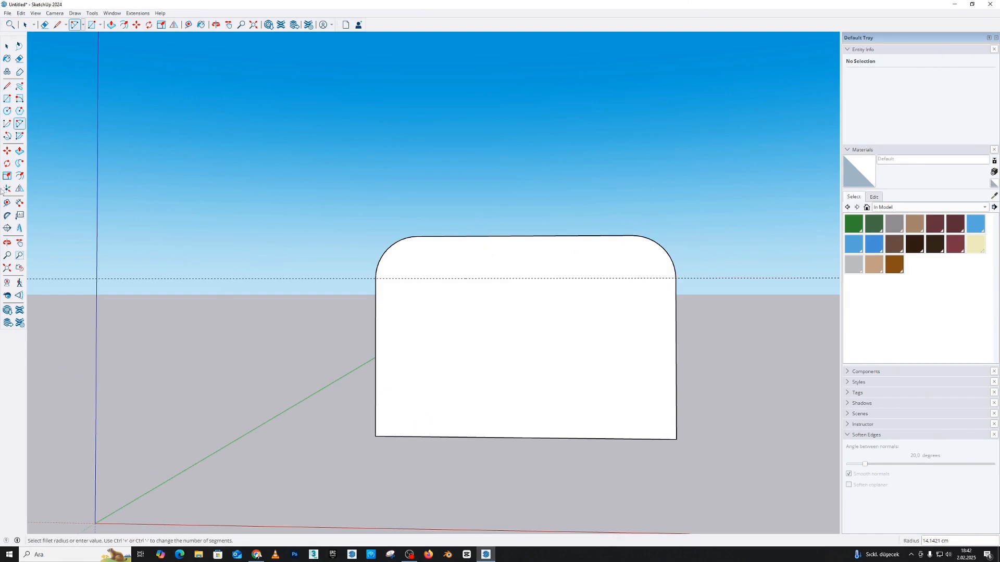
Place a guide 10 cm above the rectangle's bottom edge and round both lower corners with tangent arcs starting at the guide.
left_click(7, 202)
left_click(416, 429)
type("10")
key("Return")
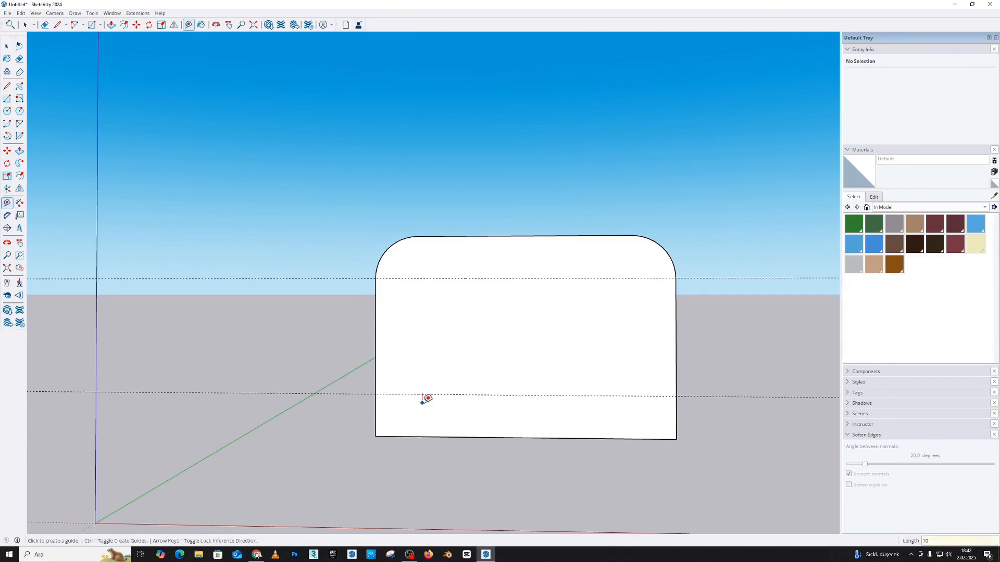
left_click(19, 124)
left_click(376, 394)
double_click(416, 437)
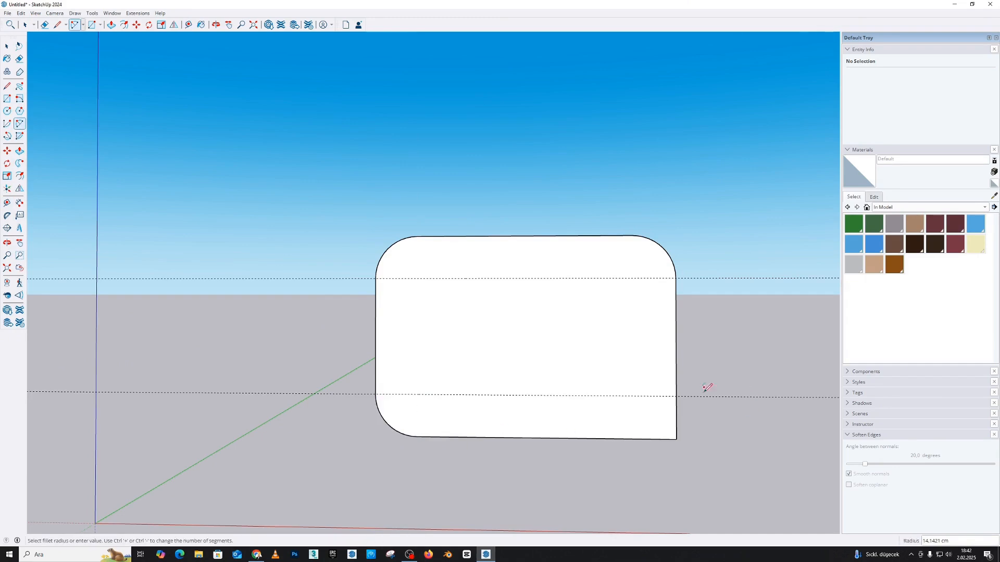
left_click(677, 396)
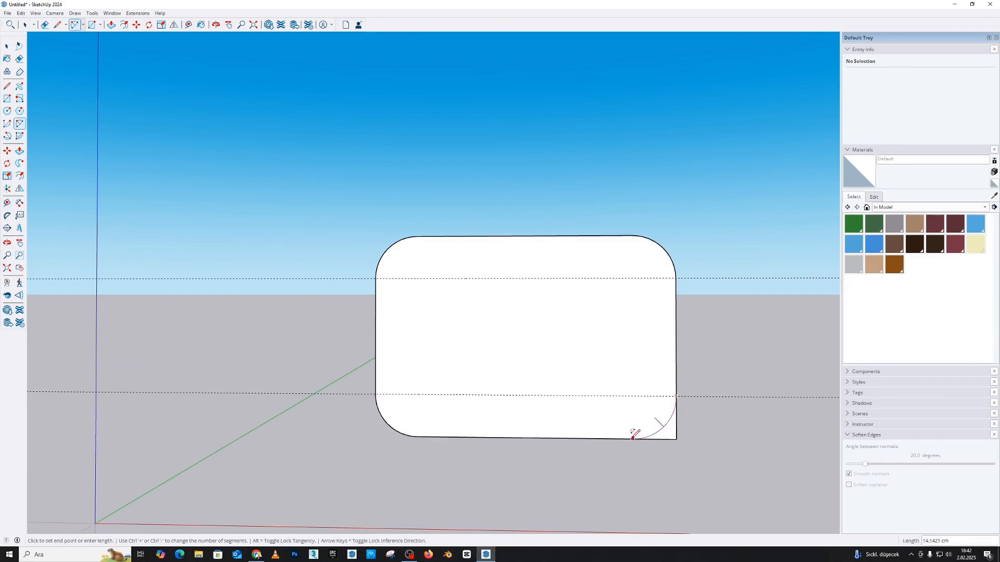
double_click(633, 438)
Erase the two horizontal guide lines crossing the rounded panel.
key("o")
mouse_move(605, 306)
left_mouse_down()
mouse_move(226, 320)
mouse_move(324, 350)
left_mouse_up()
key("e")
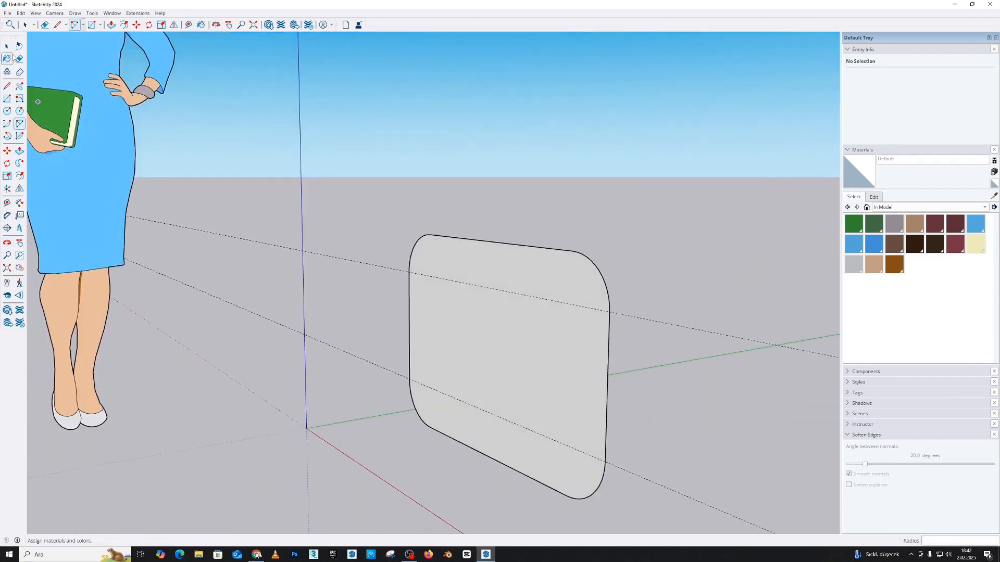
left_click(461, 282)
left_click(497, 416)
mouse_move(502, 413)
middle_mouse_down()
mouse_move(514, 362)
mouse_move(505, 364)
middle_mouse_up()
Offset the rounded panel's outline inward twice to make two closely spaced concentric outlines along its rim.
left_click(20, 177)
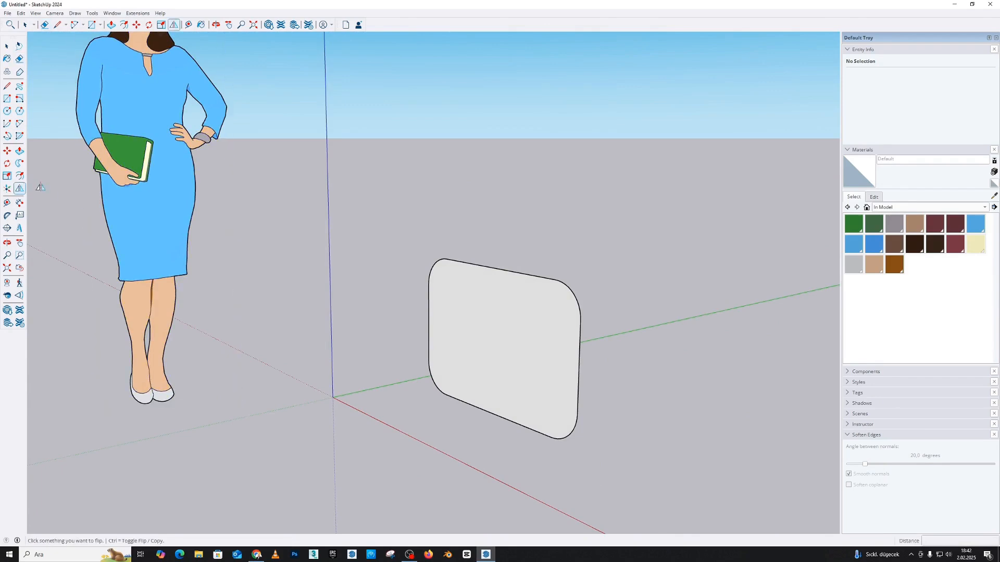
left_click(563, 308)
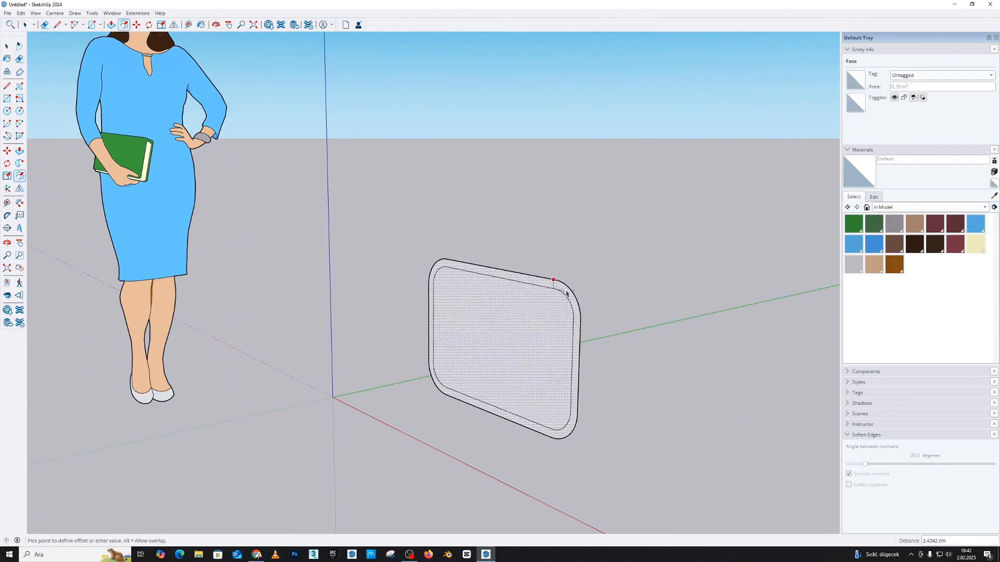
left_click(567, 288)
scroll(566, 291, "up", 2)
left_click(565, 286)
left_click(566, 279)
middle_click_drag(550, 333, 529, 317)
key("space")
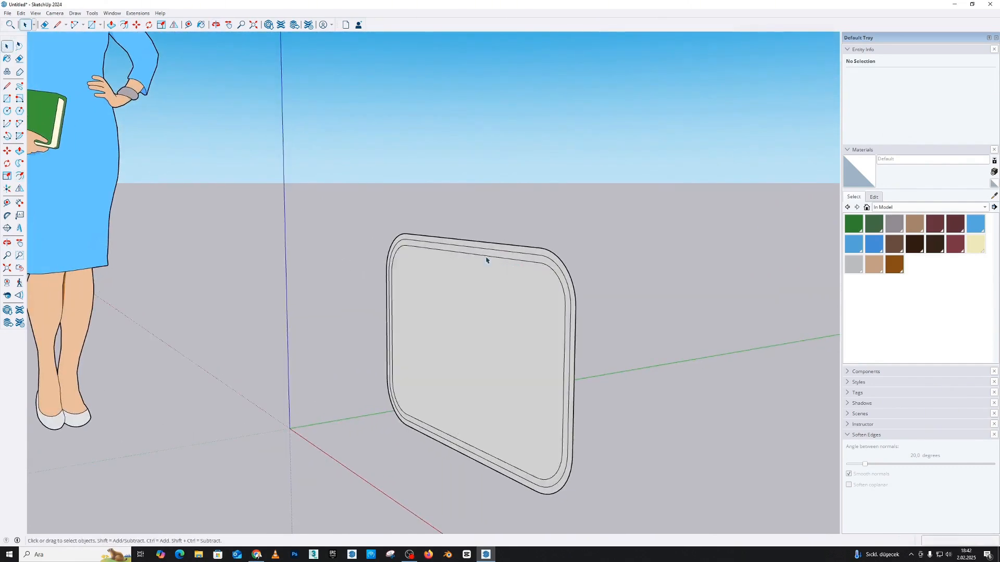
Move the innermost face 2.5 cm outward along the green axis with Autofold, raising it from the surrounding rim.
scroll(486, 261, "down", 3)
left_click(485, 330)
scroll(484, 330, "up", 4)
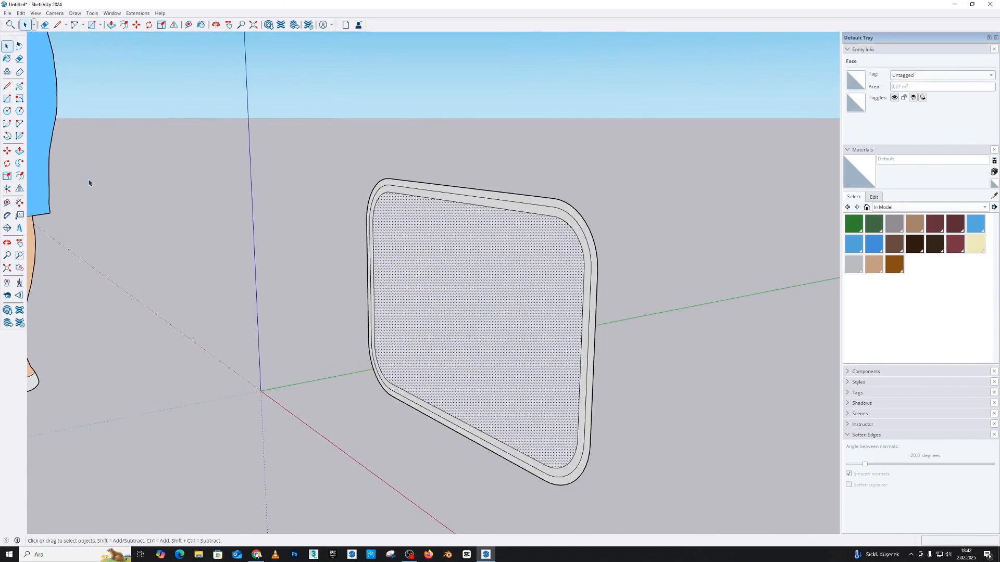
left_click(7, 151)
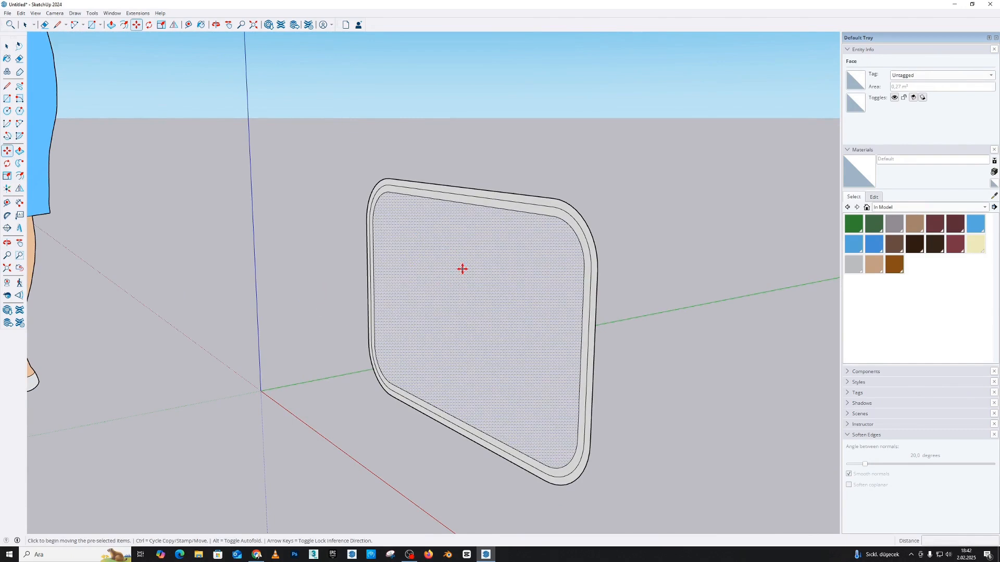
key("alt")
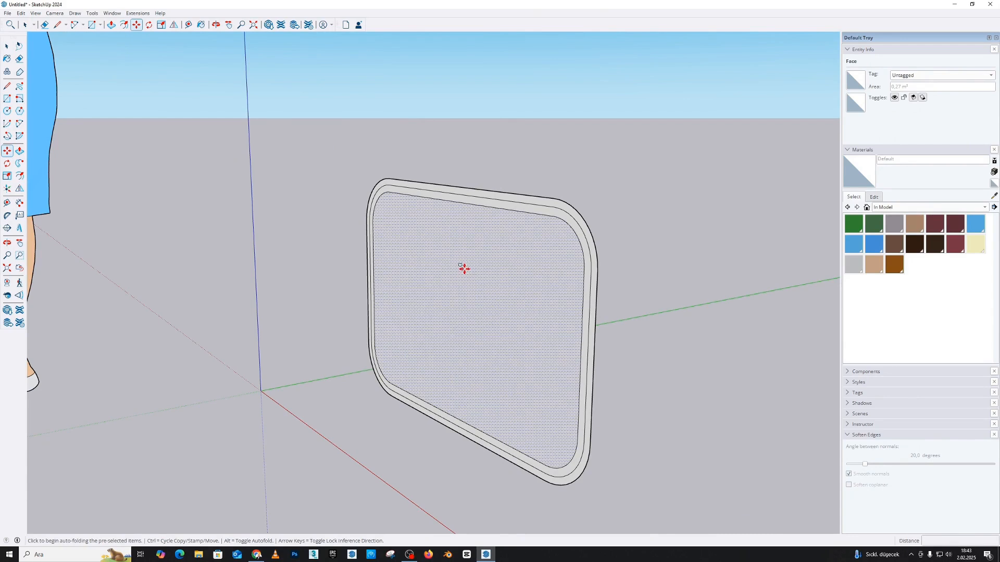
left_click(466, 268)
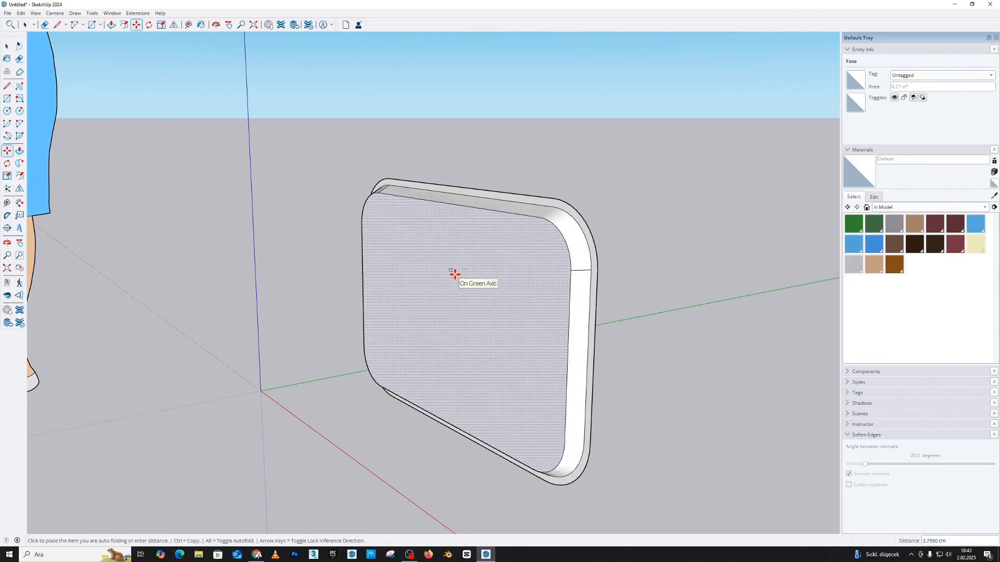
type("2,5")
key("Return")
Inspect the raised panel's rim and corners from several angles and switch to Chrome to compare them with the toaster photo.
middle_click_drag(562, 235, 600, 228)
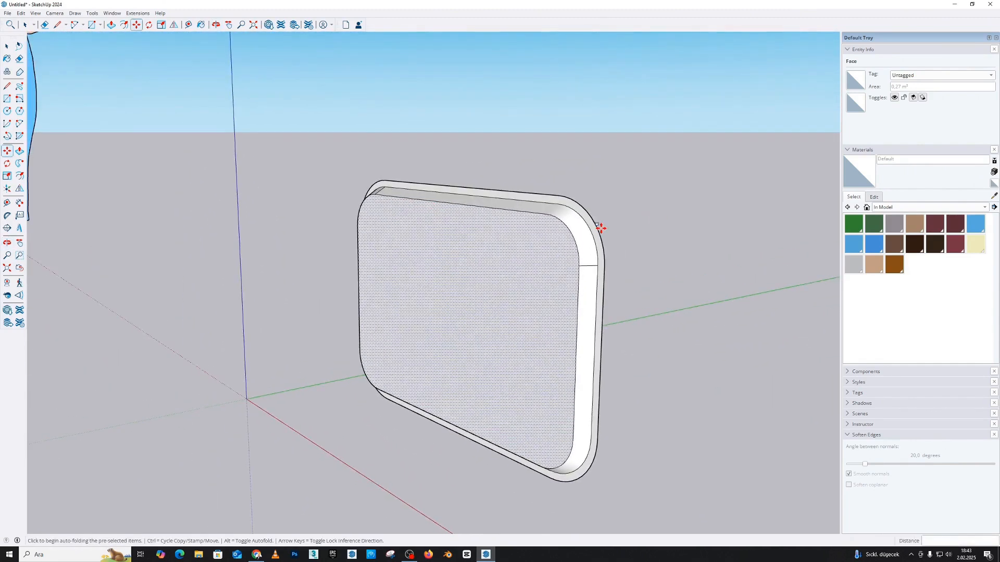
scroll(600, 228, "up", 3)
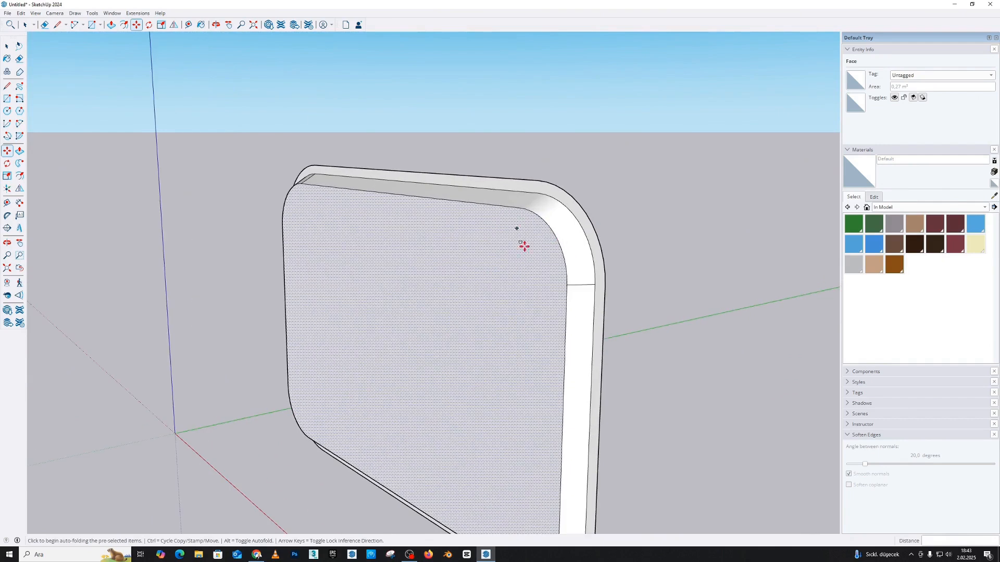
middle_click_drag(553, 201, 683, 240)
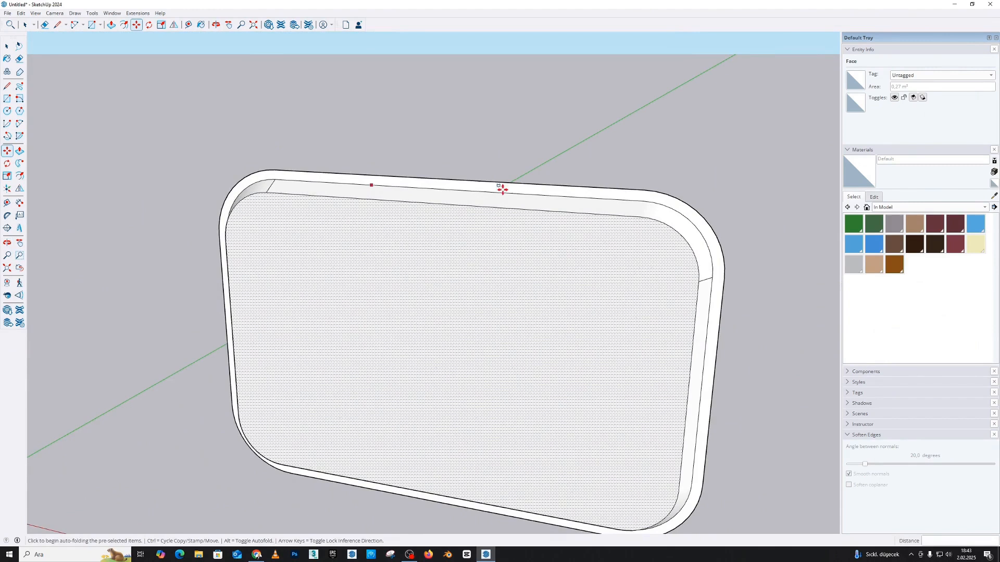
middle_click_drag(698, 368, 647, 305)
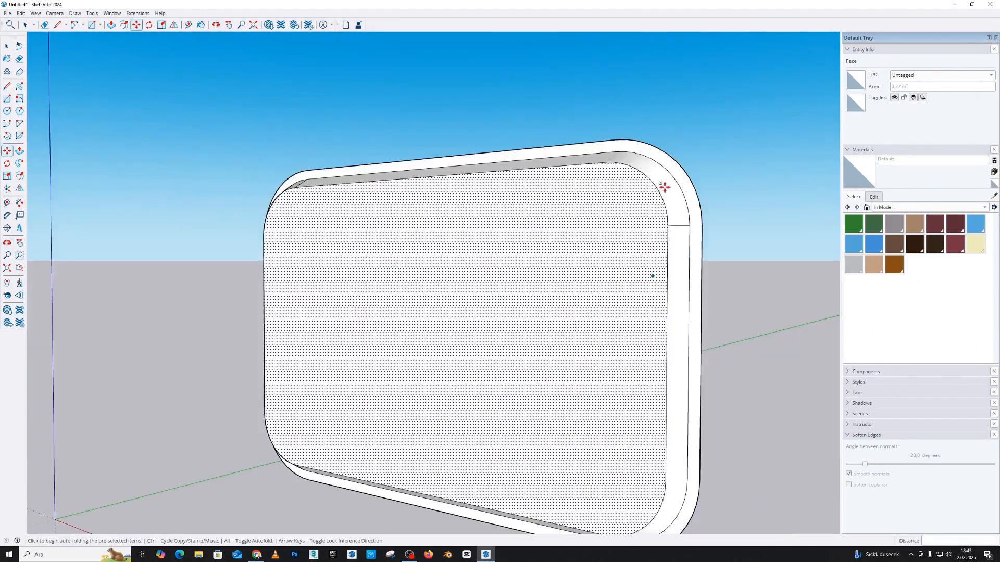
middle_click_drag(665, 220, 571, 417)
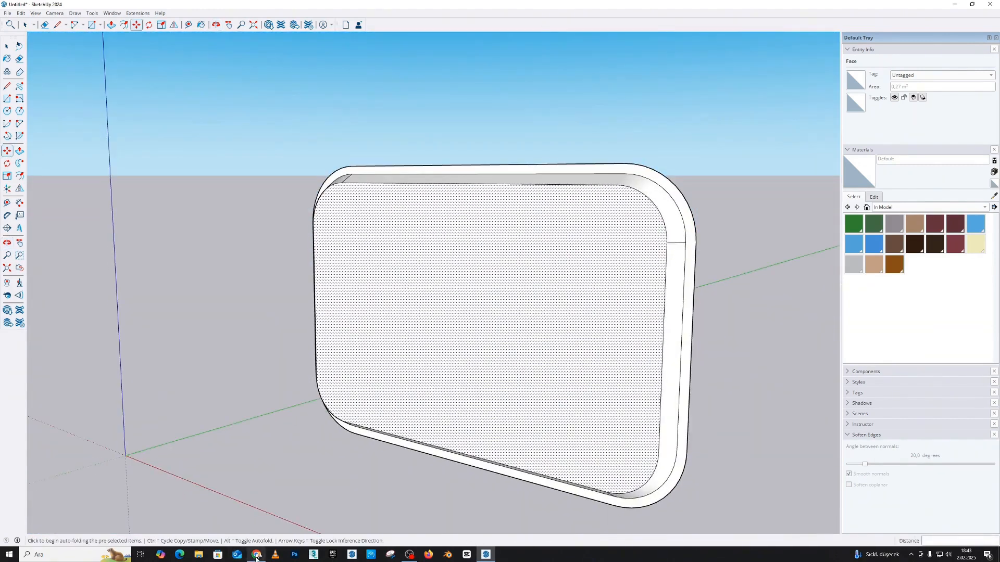
left_click(257, 555)
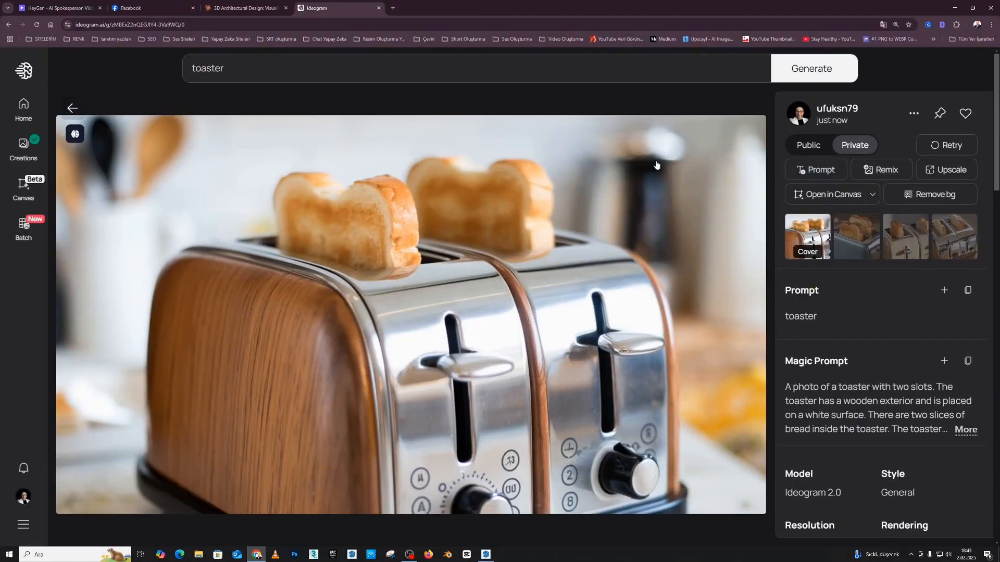
Return to SketchUp and push/pull the rim face on the panel's recessed side about 1.6 cm outward.
left_click(955, 7)
scroll(541, 293, "up", 2)
mouse_move(715, 206)
middle_mouse_down()
mouse_move(667, 219)
mouse_move(382, 214)
middle_mouse_up()
left_click(19, 152)
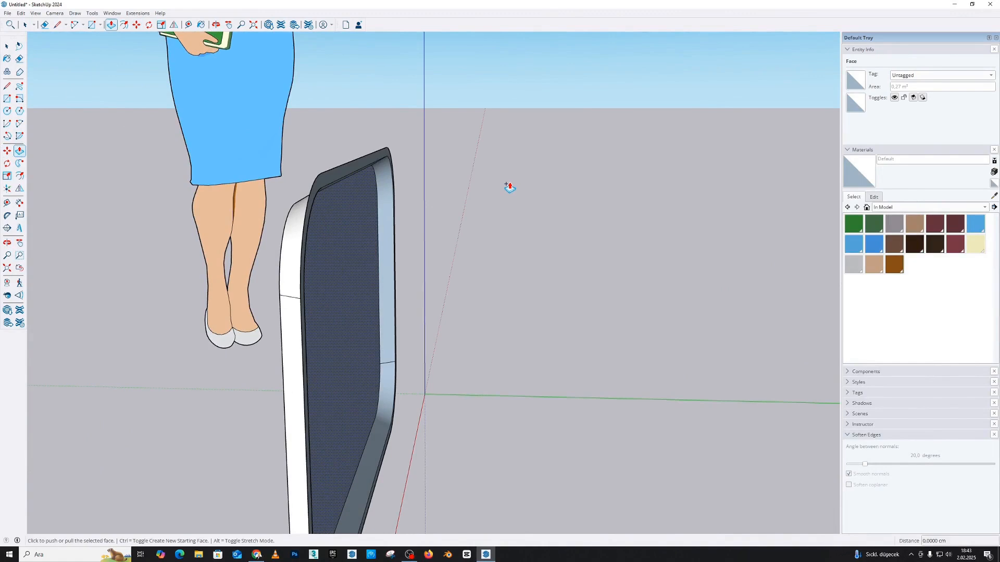
left_click(388, 164)
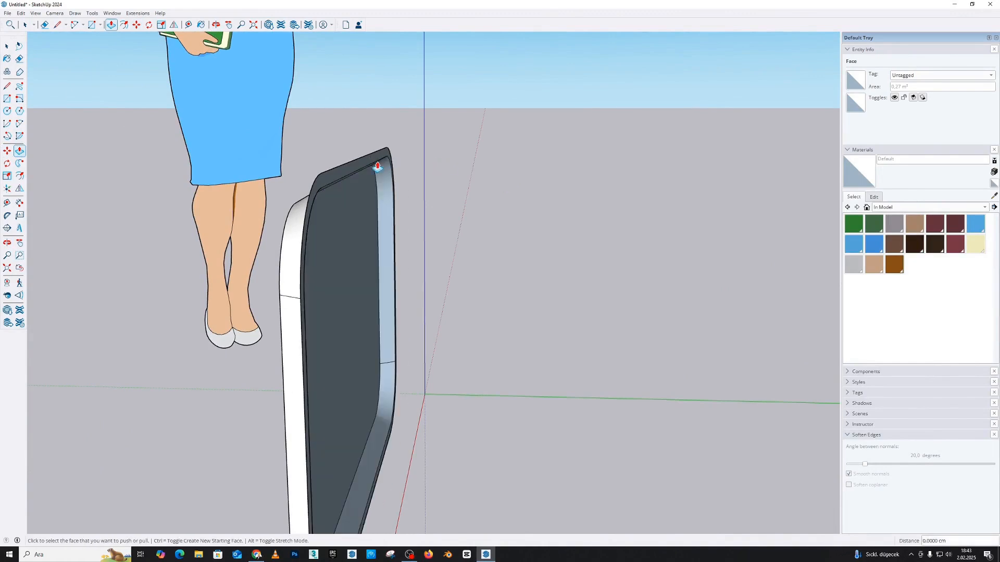
left_click(312, 203)
middle_click_drag(312, 203, 420, 201)
Extrude the rim again from a new starting face to form the hollow toaster body, and shorten its depth by about 3 cm.
key("ctrl")
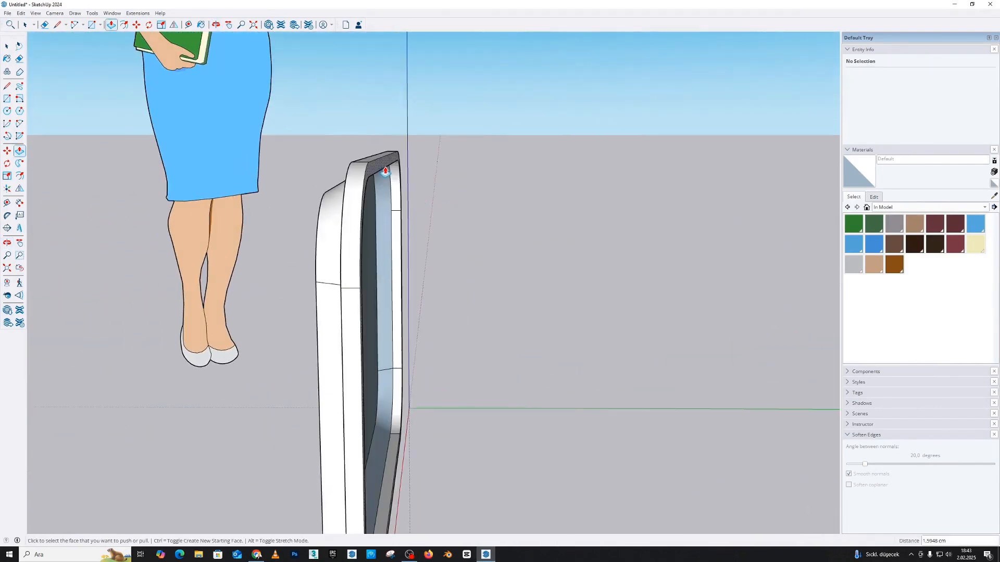
left_click(388, 175)
left_click(515, 188)
scroll(508, 189, "down", 2)
middle_click_drag(498, 191, 479, 221)
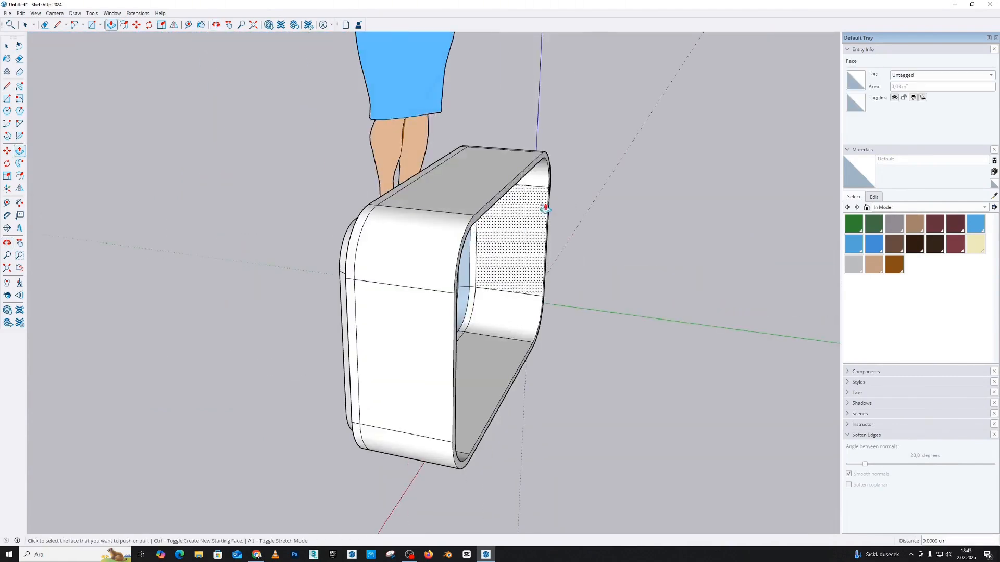
left_click(506, 197)
left_click(488, 196)
Check the toaster photo in Chrome, and back in SketchUp offset the body's flat top face about 3.5 cm inward.
middle_click_drag(462, 208, 521, 375)
left_click(257, 555)
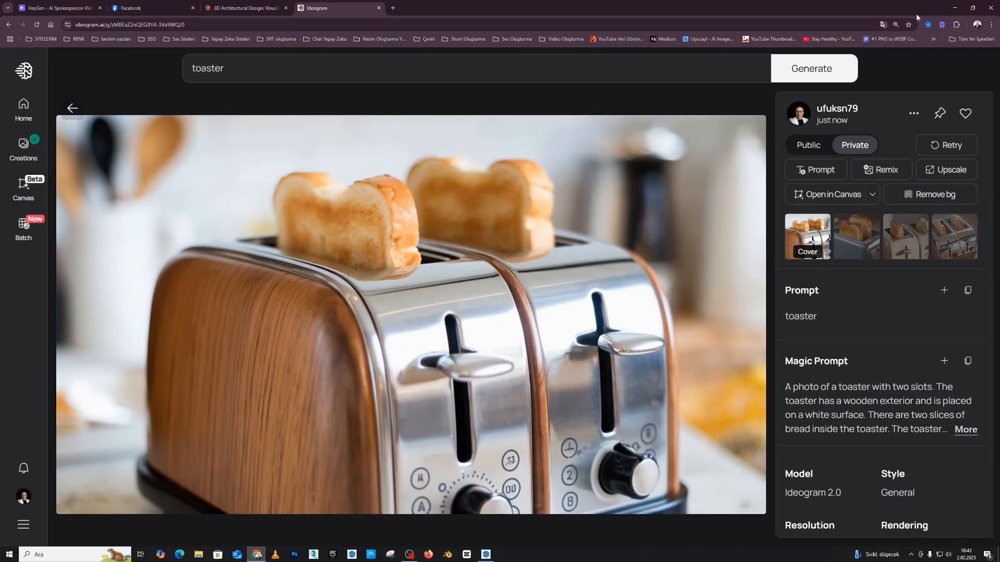
left_click(955, 8)
middle_click_drag(513, 209, 469, 339)
mouse_move(625, 179)
middle_mouse_down()
mouse_move(647, 241)
mouse_move(362, 160)
middle_mouse_up()
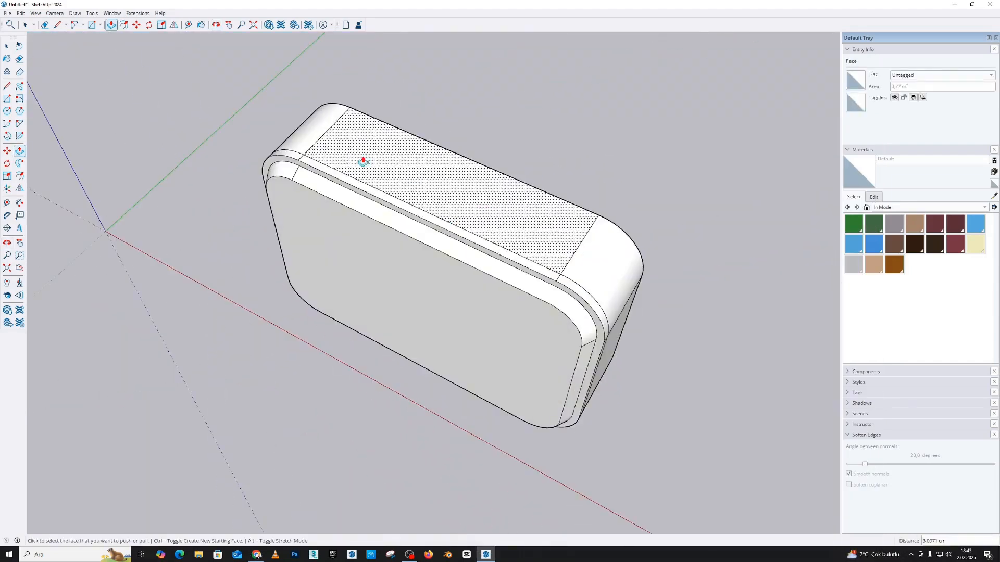
left_click(20, 178)
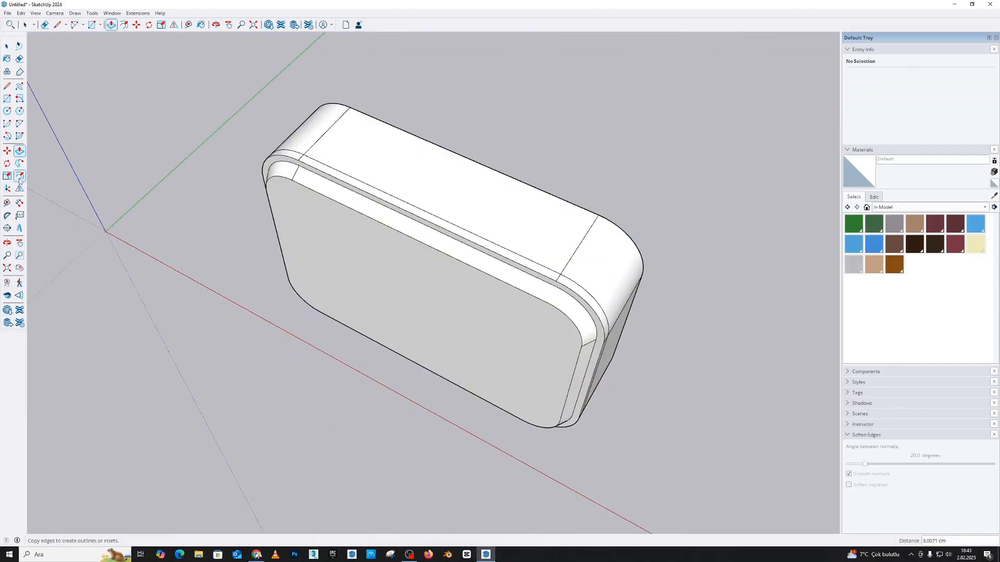
left_click(410, 164)
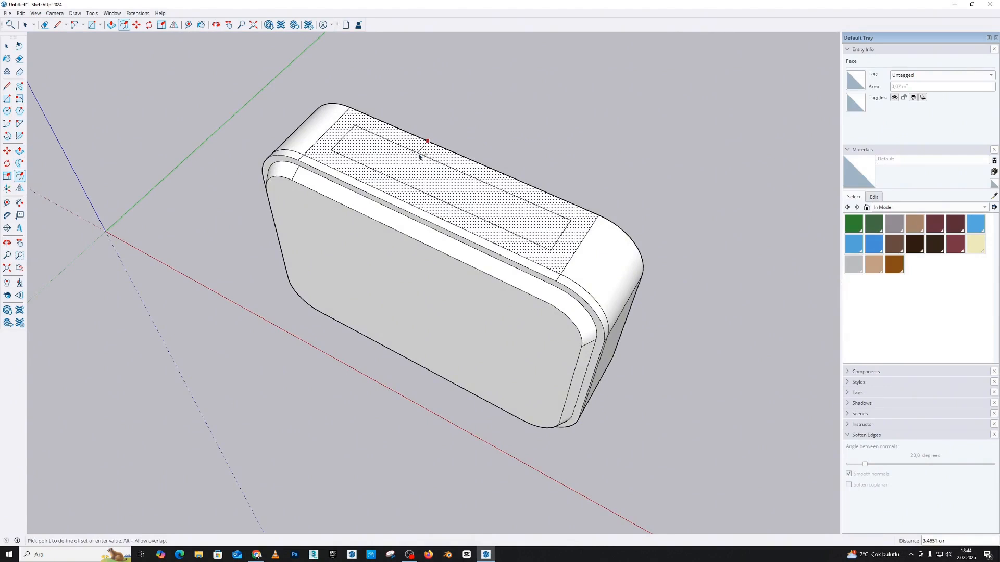
left_click(421, 155)
Round both corners at the far end of the inset top rectangle with matching 2 Point Arc fillets.
middle_click_drag(421, 154, 297, 195)
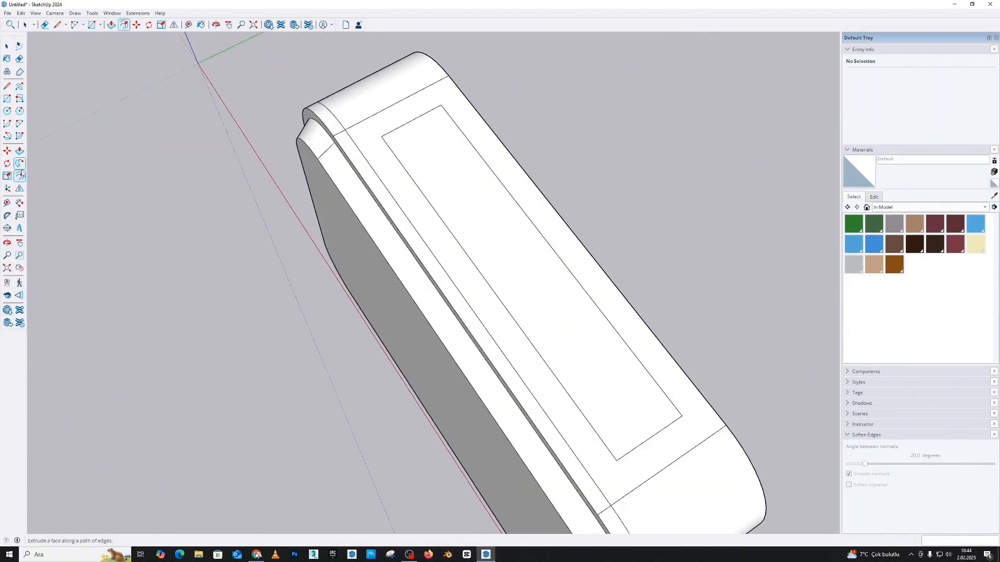
left_click(19, 123)
middle_click_drag(458, 105, 408, 130)
scroll(405, 142, "up", 2)
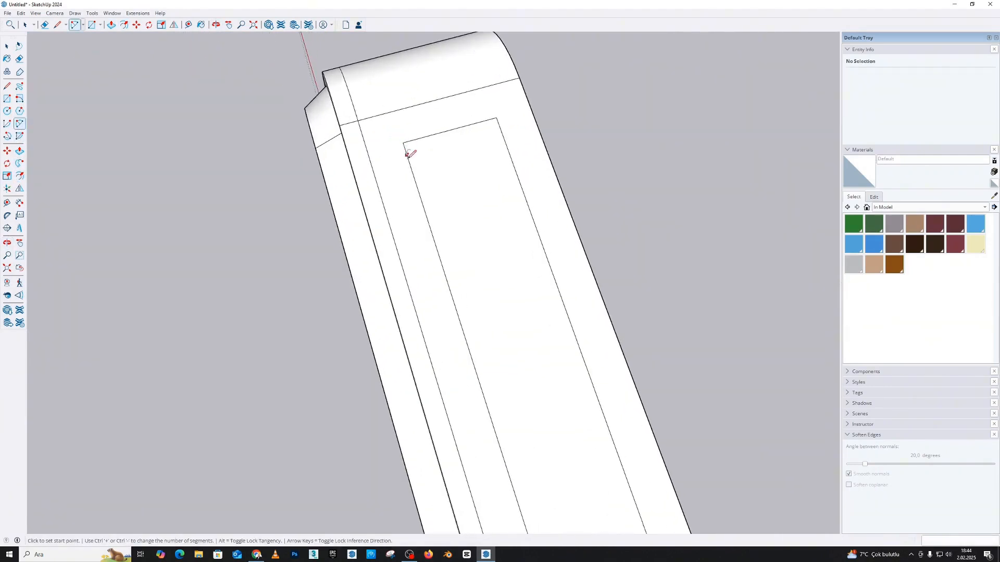
left_click(411, 166)
left_click(429, 134)
double_click(496, 127)
Round the two remaining corners at the near end of the top rectangle with matching arc fillets.
scroll(464, 186, "down", 3)
scroll(516, 319, "down", 3)
scroll(506, 330, "up", 5)
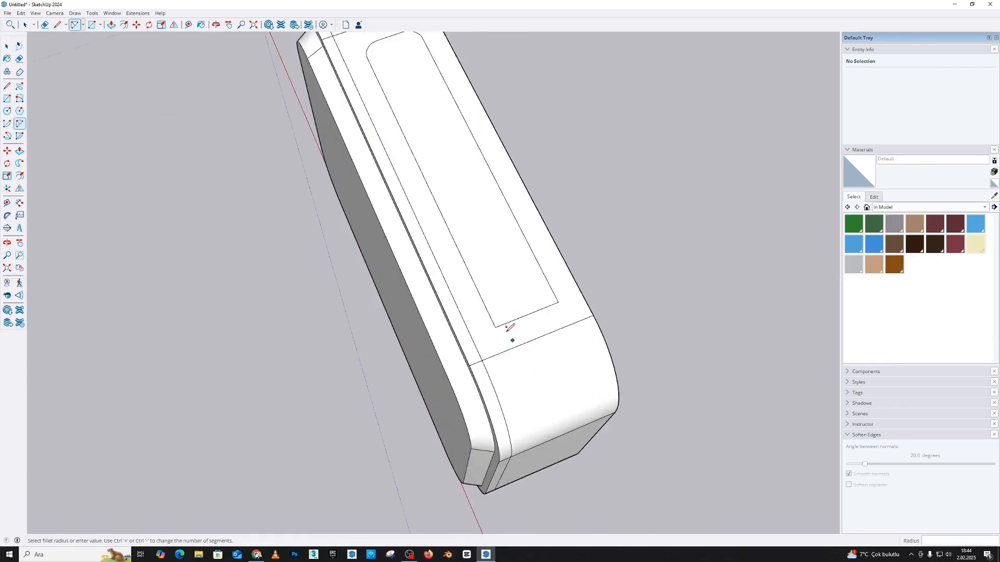
left_click(484, 305)
left_click(519, 318)
left_click(538, 310)
double_click(547, 282)
scroll(537, 284, "down", 3)
Push the rounded top face down about 1.3 cm through the shell to cut the bread slot.
middle_click_drag(530, 285, 431, 224)
left_click(20, 152)
middle_click_drag(558, 148, 432, 180)
middle_click_drag(529, 194, 504, 179)
left_click(505, 178)
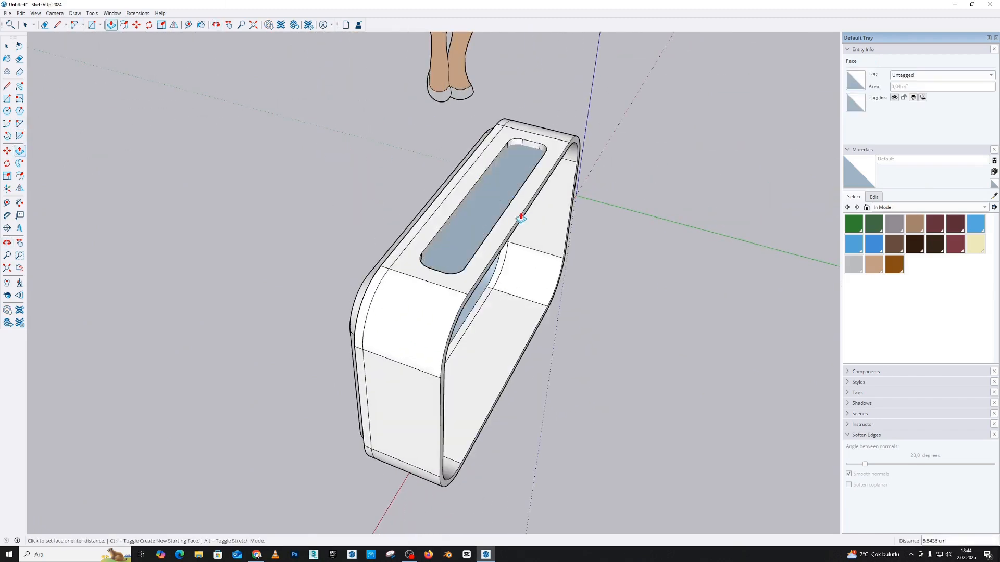
left_click(518, 220)
Draw a tall vertical rectangle about 2.8 by 19.4 cm on the body's narrow front face for the lever slot.
middle_click_drag(401, 284, 454, 170)
middle_click_drag(452, 254, 500, 317)
left_click(255, 555)
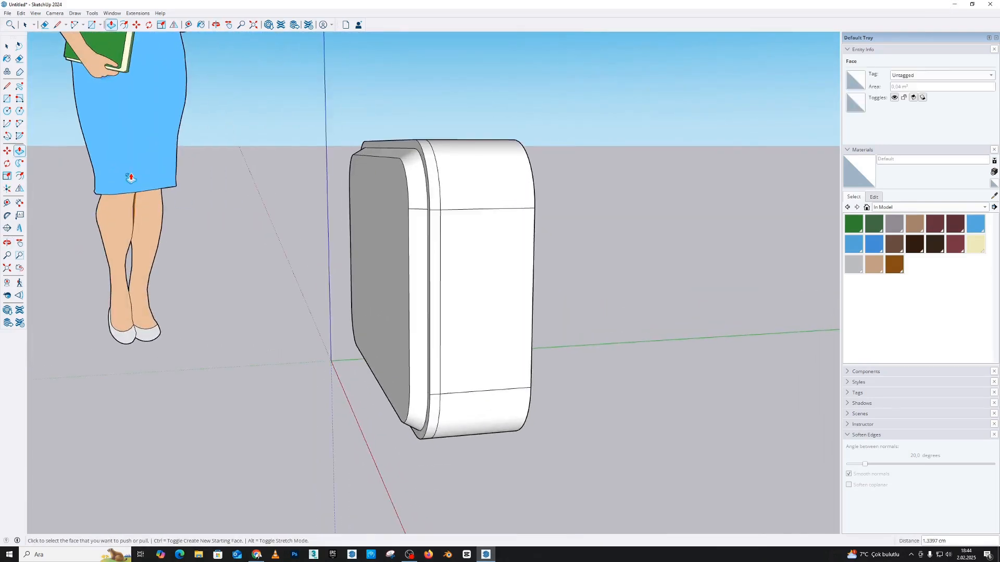
left_click(7, 98)
middle_click_drag(439, 263, 392, 235)
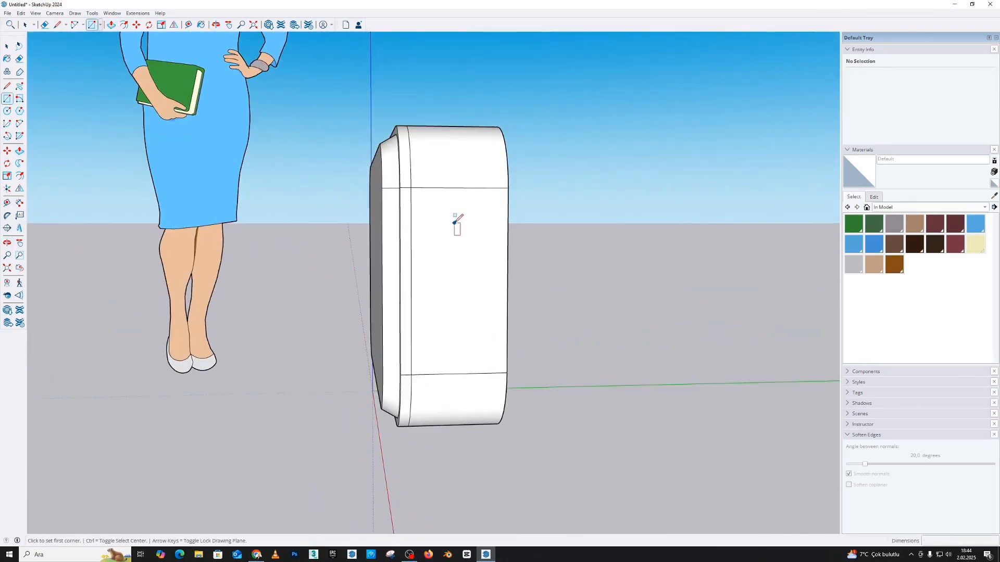
left_click(451, 216)
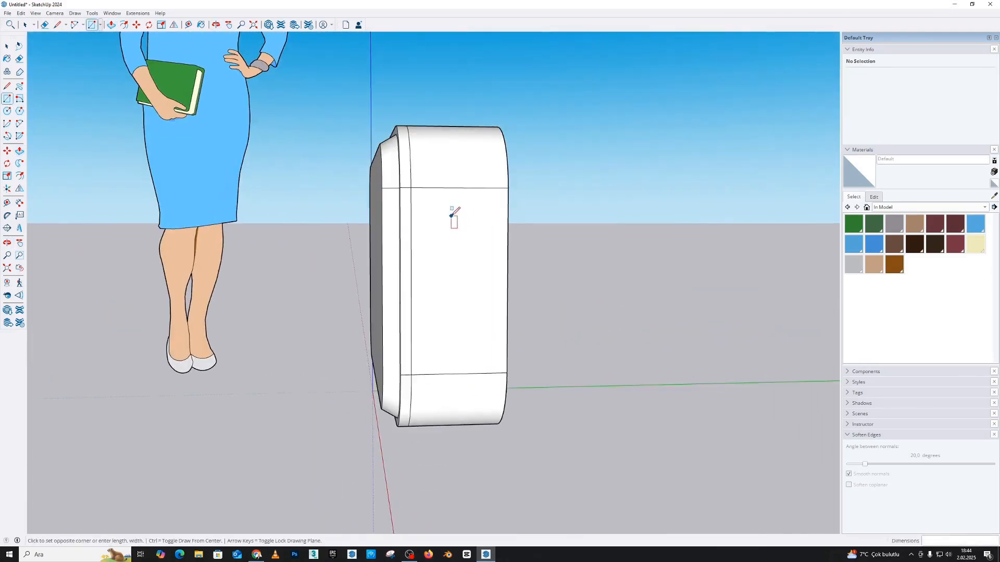
left_click(470, 346)
Draw a horizontal rectangle across the vertical one and erase the overlapping inner edges to merge them into a cross.
left_click(426, 264)
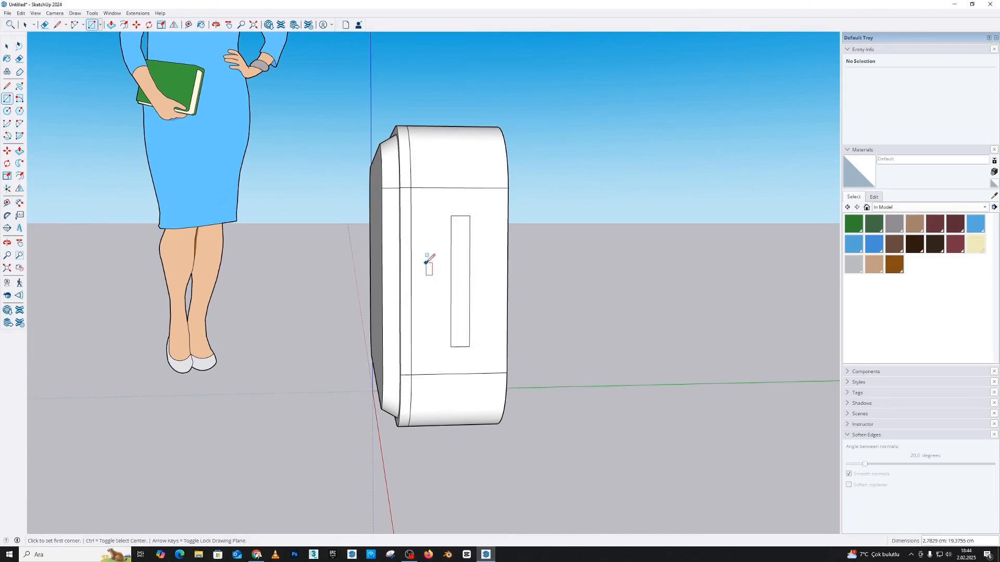
left_click(492, 280)
key("e")
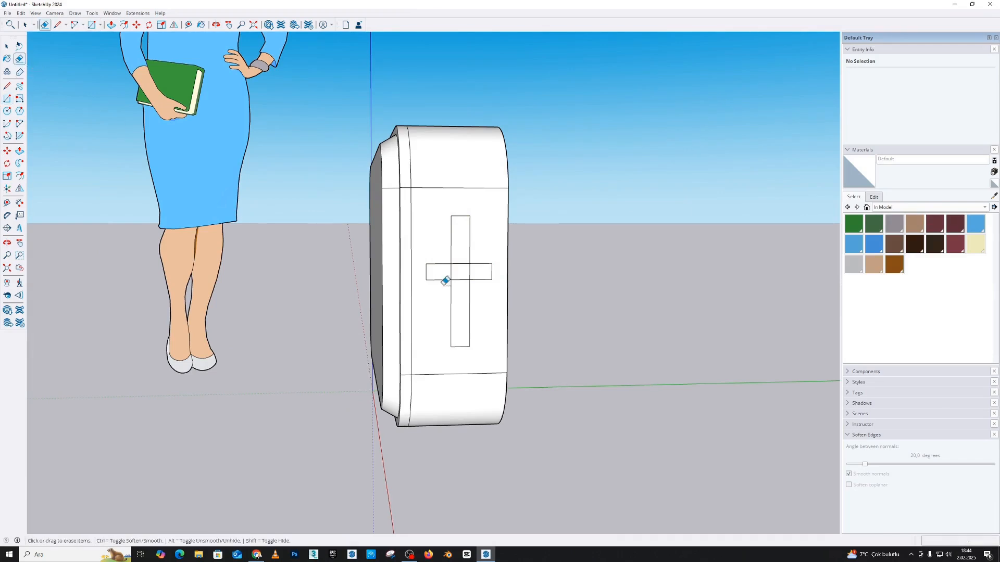
left_click(470, 272)
Push the cross-shaped face about 1.3 cm inward to cut it through the front wall.
middle_click_drag(455, 234, 476, 339)
scroll(489, 250, "up", 2)
left_click(20, 150)
left_click(474, 333)
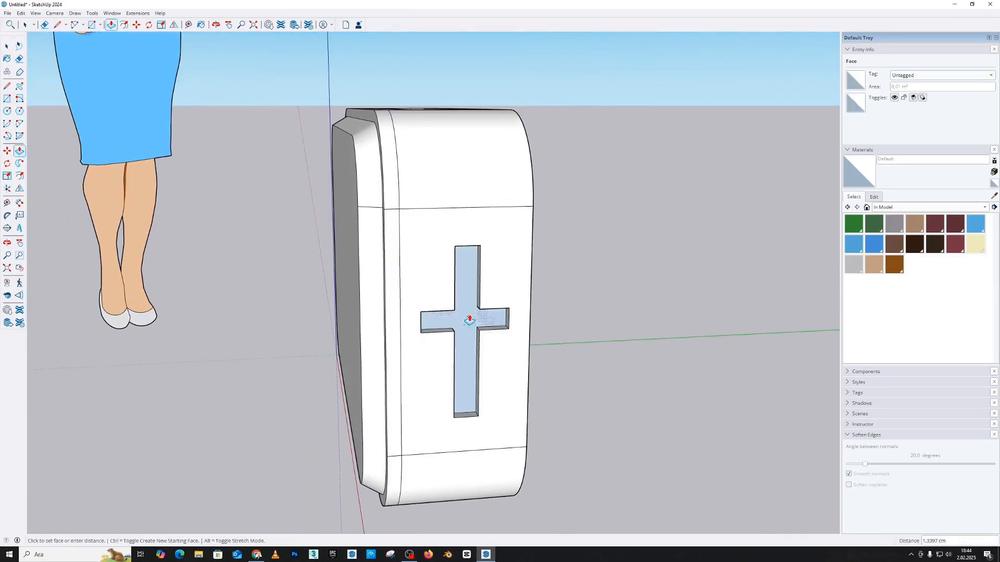
left_click(470, 309)
scroll(484, 288, "down", 2)
Select the whole toaster body and turn it into a component with the default settings.
mouse_move(491, 287)
middle_mouse_down()
mouse_move(581, 299)
mouse_move(569, 306)
middle_mouse_up()
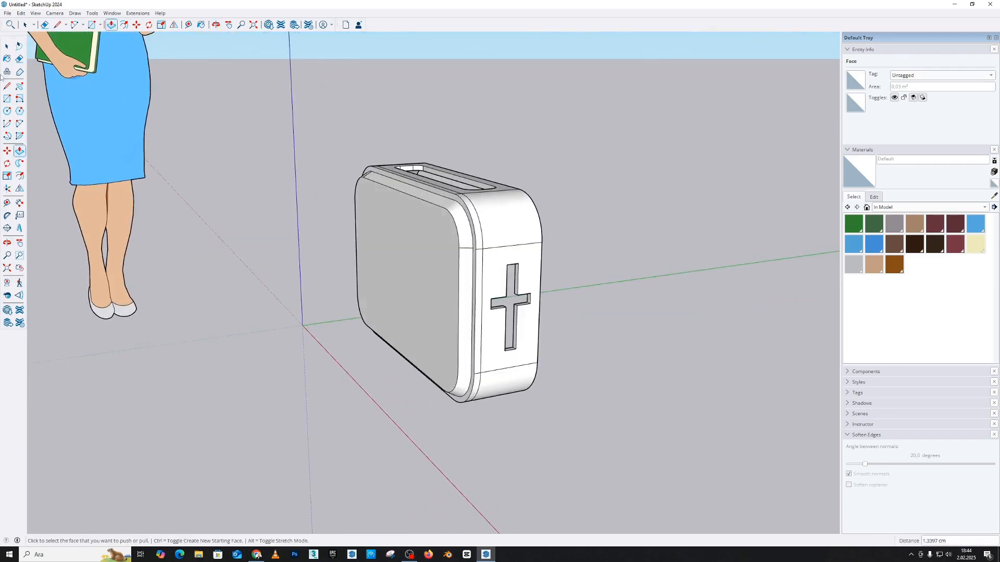
left_click(7, 46)
triple_click(483, 210)
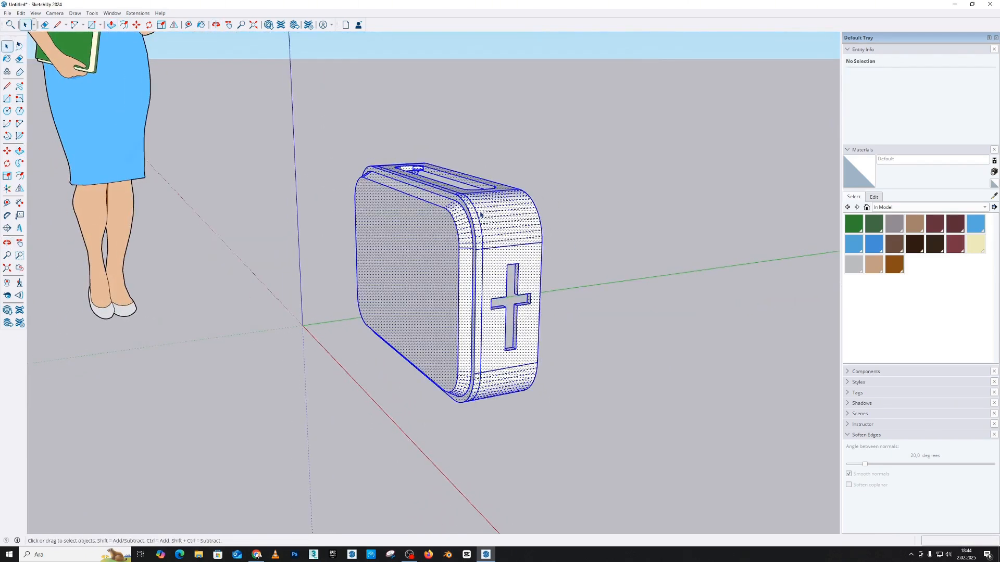
right_click(483, 210)
left_click(514, 271)
left_click(587, 355)
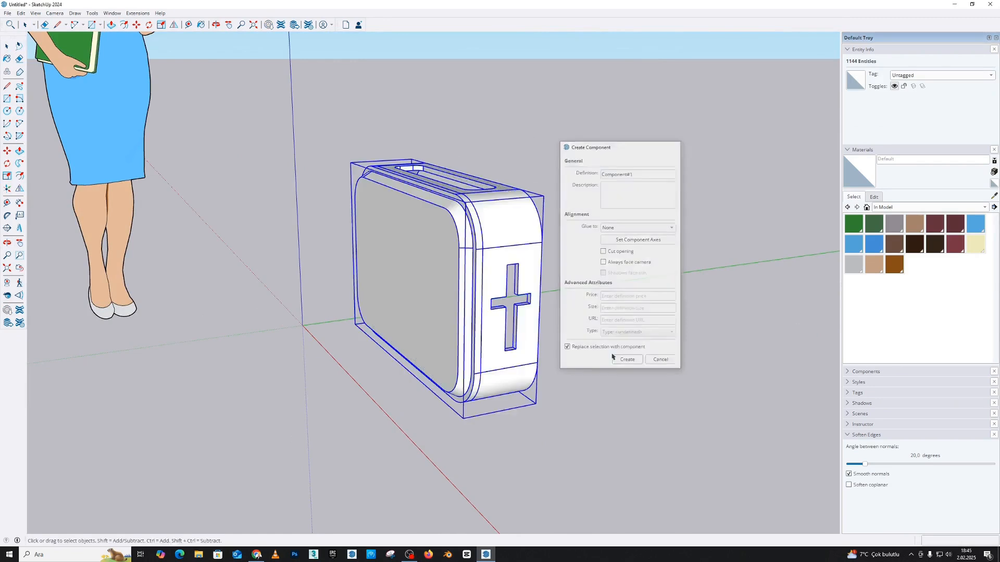
Copy the toaster component along the green axis and place the copy beside the original's open side.
middle_click_drag(587, 355, 456, 299)
key("m")
key("ctrl")
left_click(471, 359)
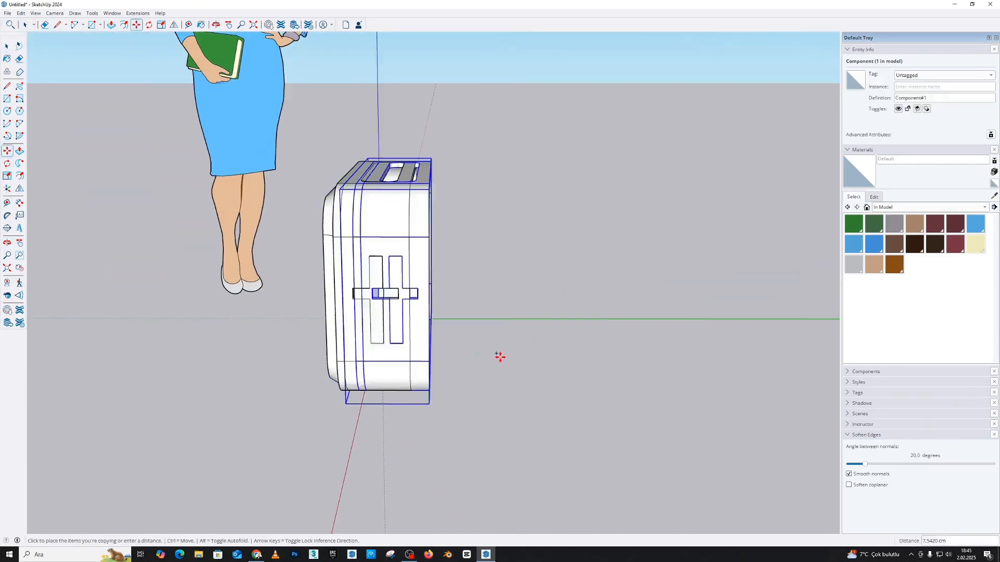
left_click(546, 352)
Flip the copied component about its green plane so its open side faces the original.
middle_click_drag(546, 350, 577, 364)
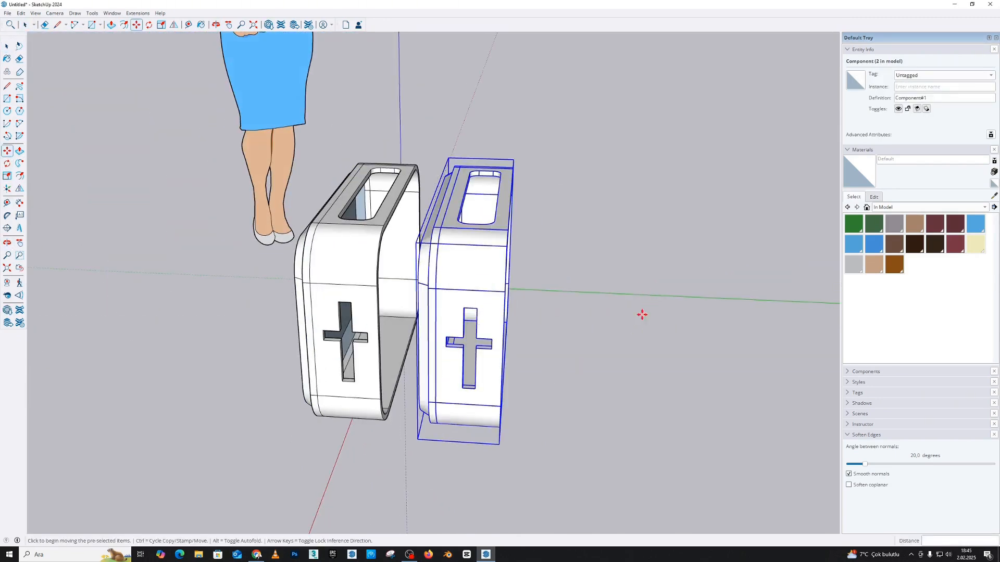
key("shift+f")
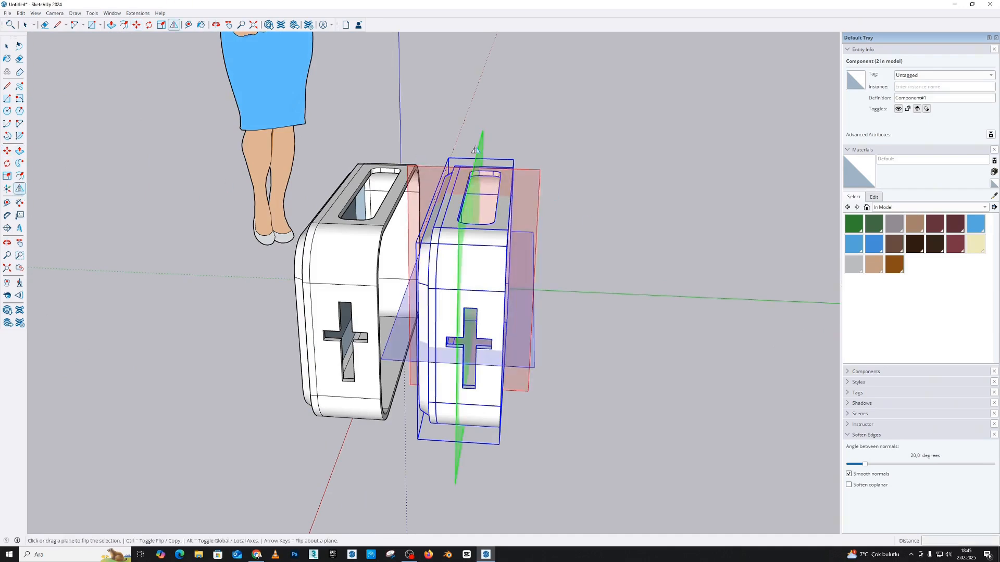
middle_click_drag(394, 222, 497, 229)
Move the flipped copy against the original so that their open edges meet.
left_click(7, 151)
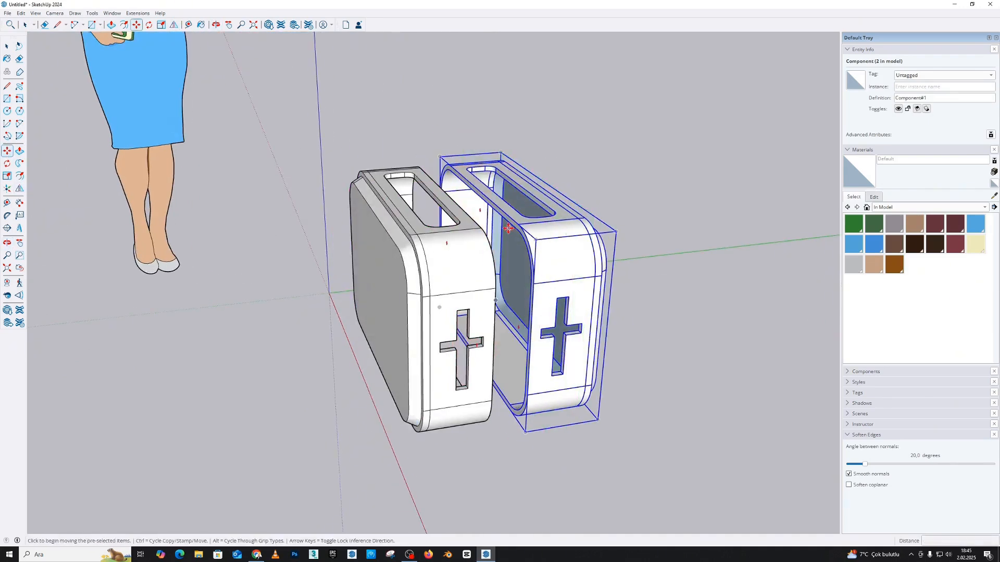
left_click(519, 224)
left_click(496, 233)
middle_click_drag(495, 232, 462, 234)
Clear the selection and examine the joined toaster body's side profile, top slots and front openings.
left_click(7, 46)
left_click(616, 118)
scroll(431, 261, "up", 5)
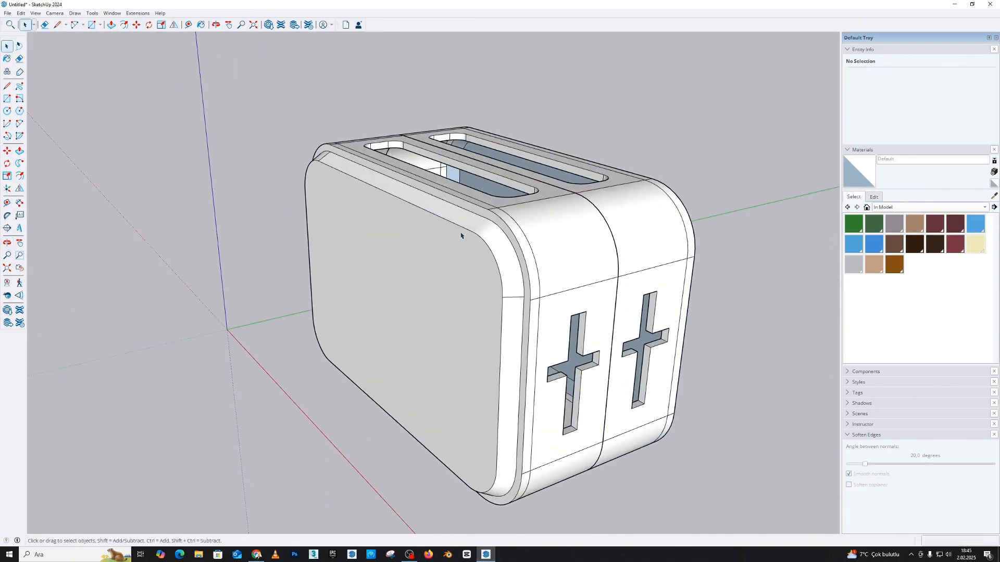
scroll(458, 266, "down", 3)
middle_click_drag(479, 230, 440, 265)
scroll(581, 291, "up", 3)
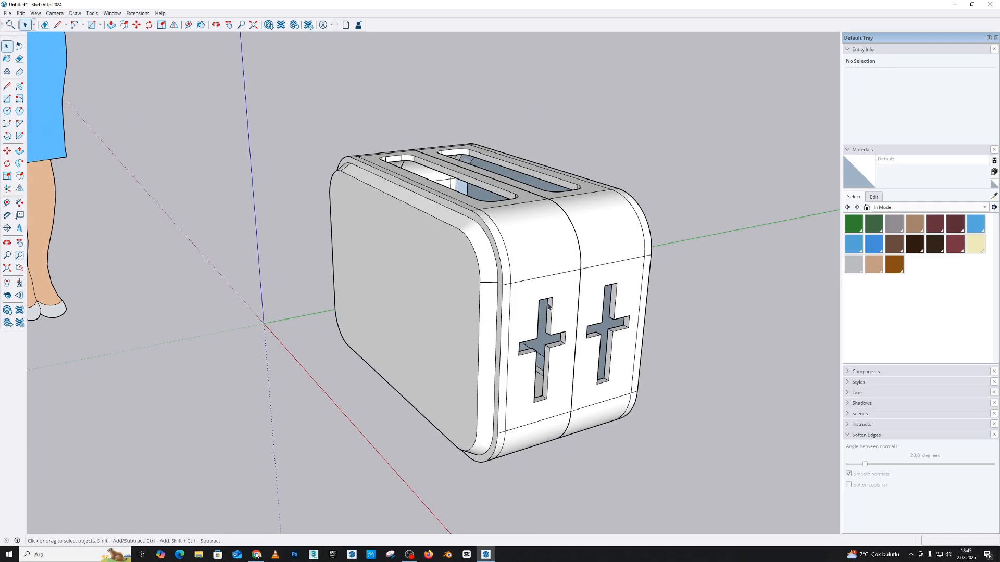
middle_click_drag(475, 289, 413, 221)
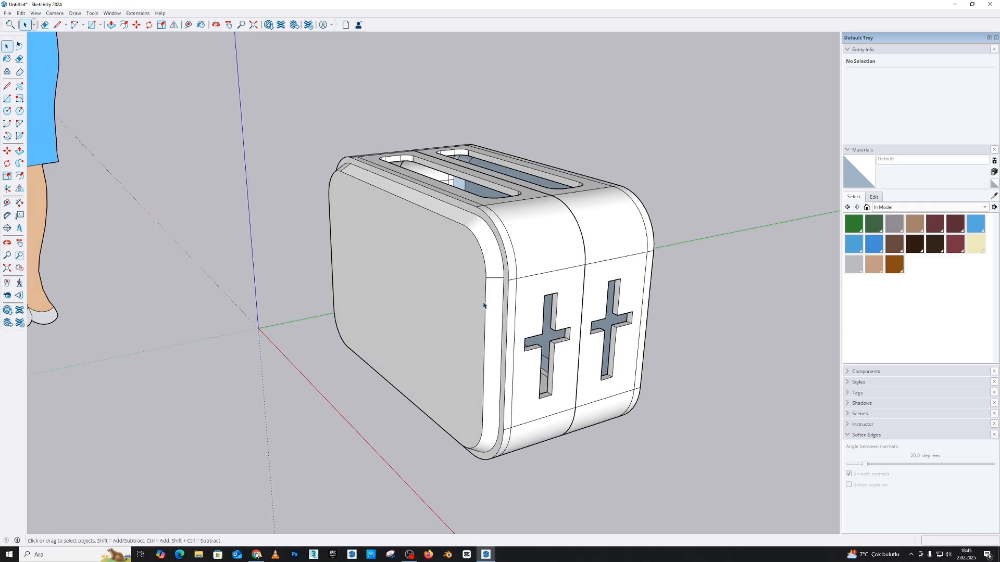